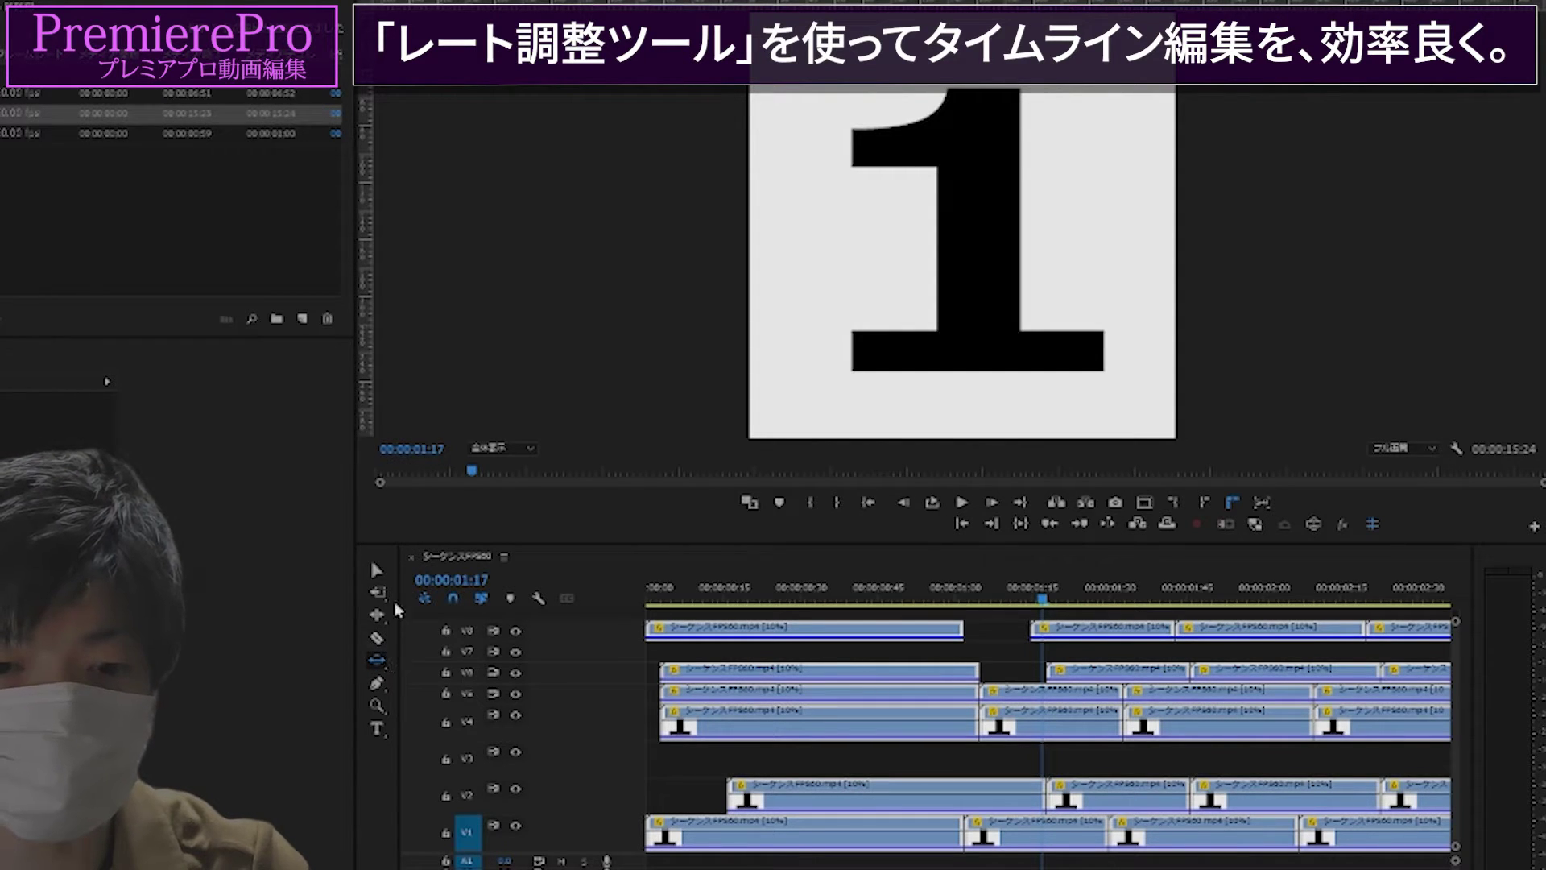
# Open the Ripple Edit tool flyout to show the Ripple, Rolling and Rate Stretch tools
pyautogui.click(381, 617)
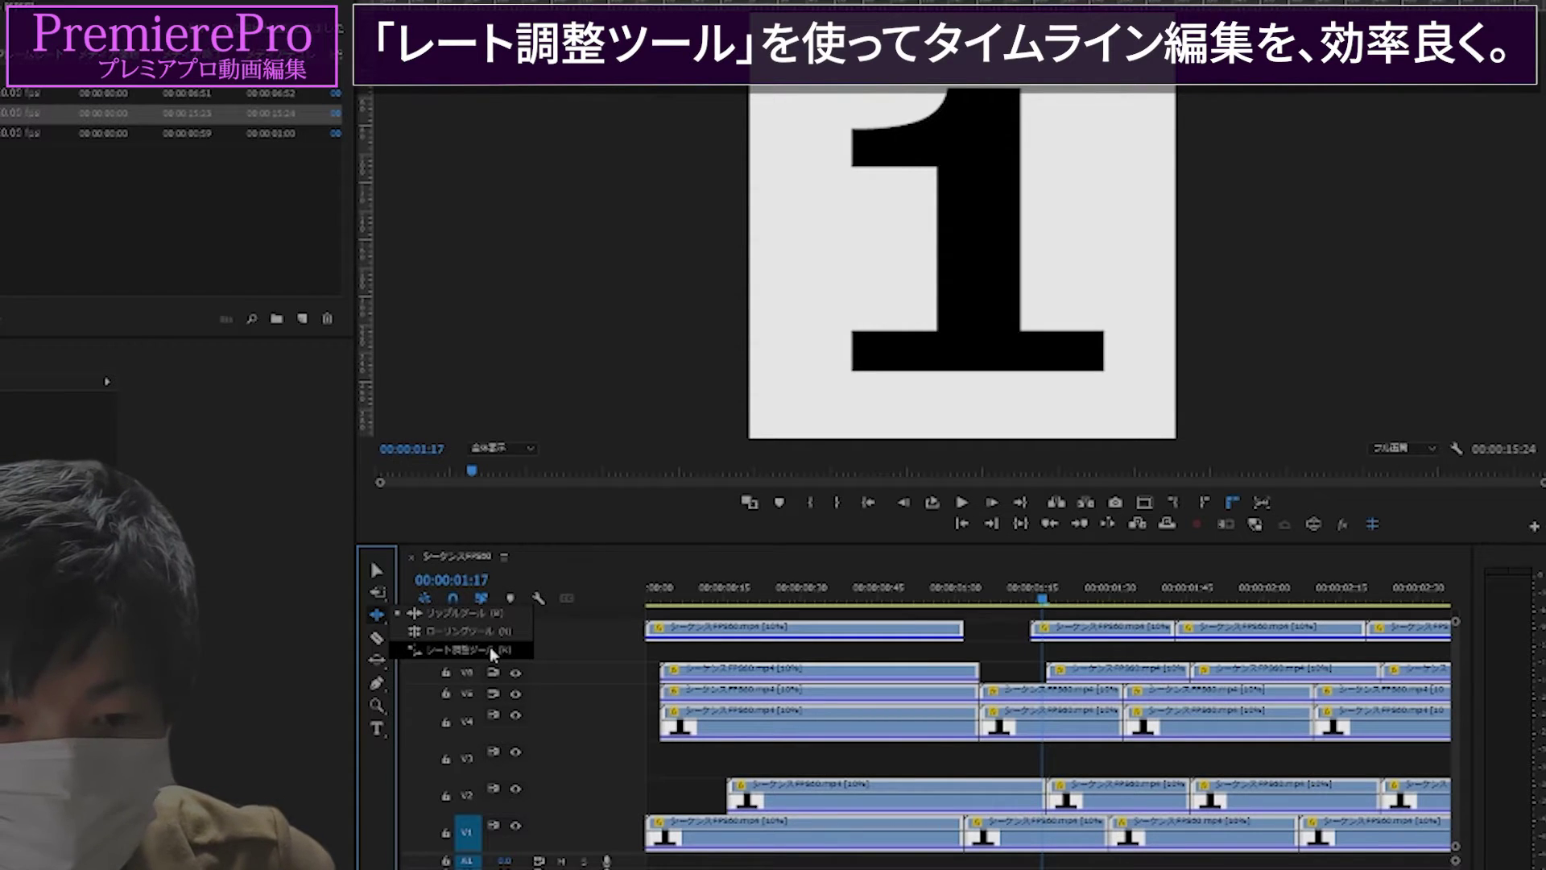
# Select every clip from mid-sequence rightward with Track Select Forward (A) and delete them
pyautogui.click(490, 649)
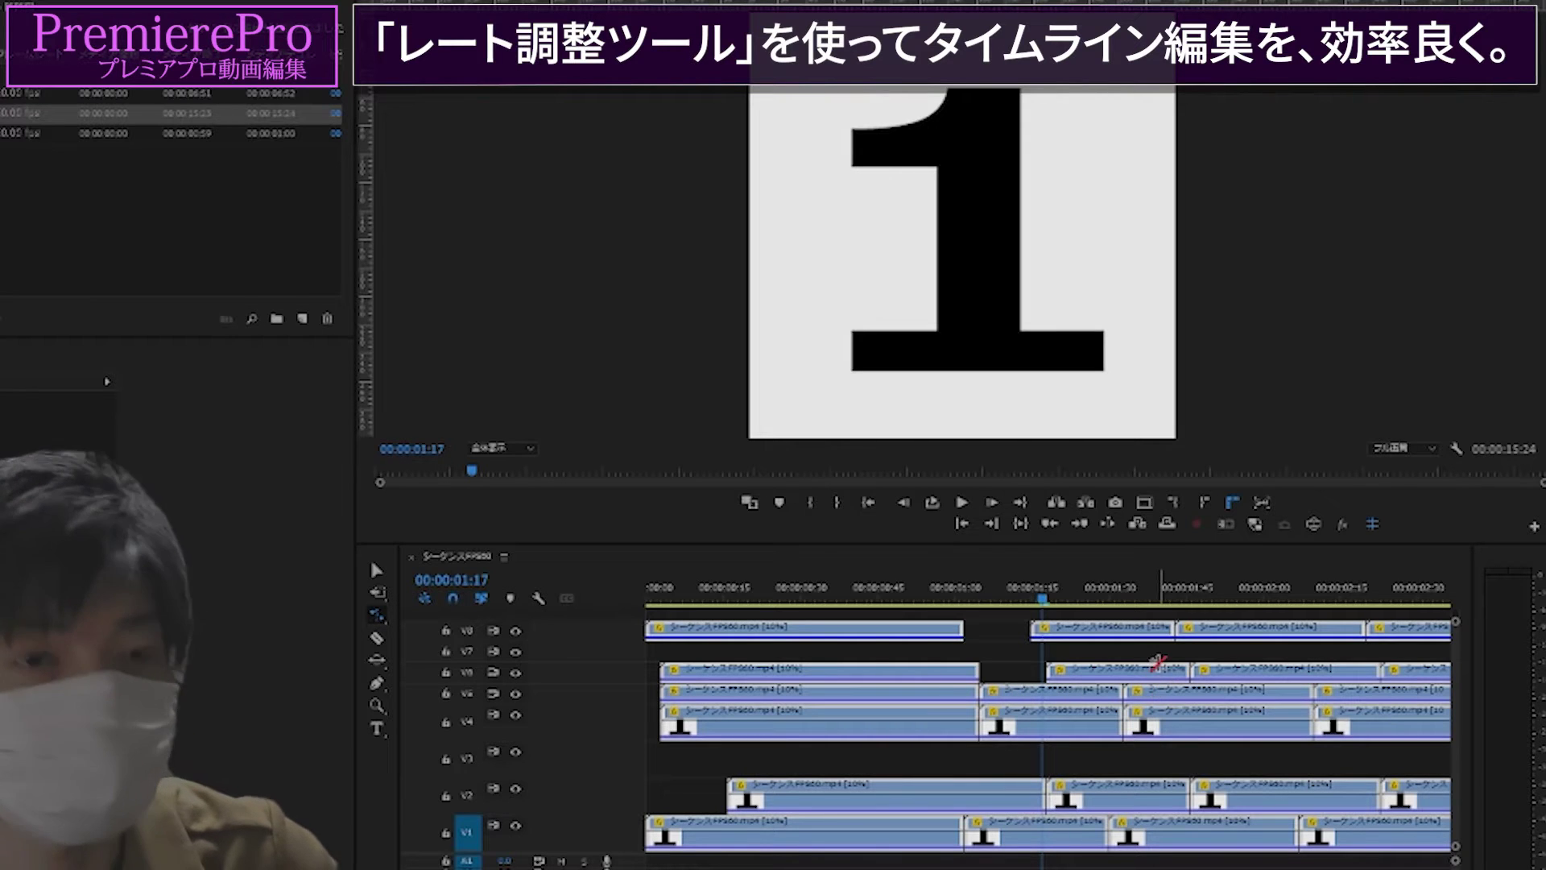
pyautogui.click(1170, 661)
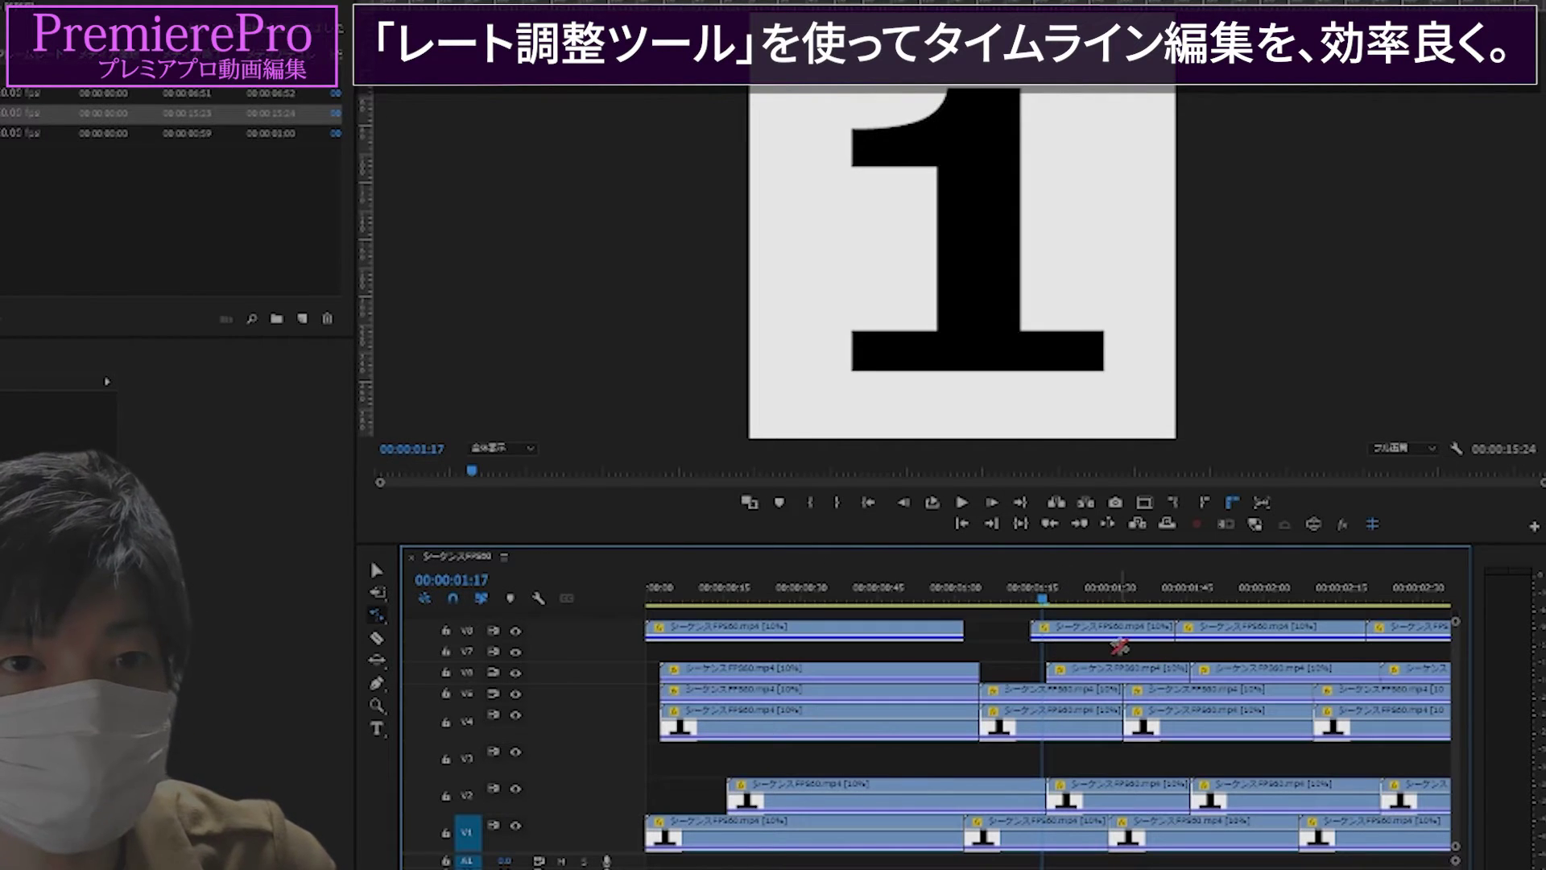
pyautogui.press('a')
pyautogui.click(1167, 685)
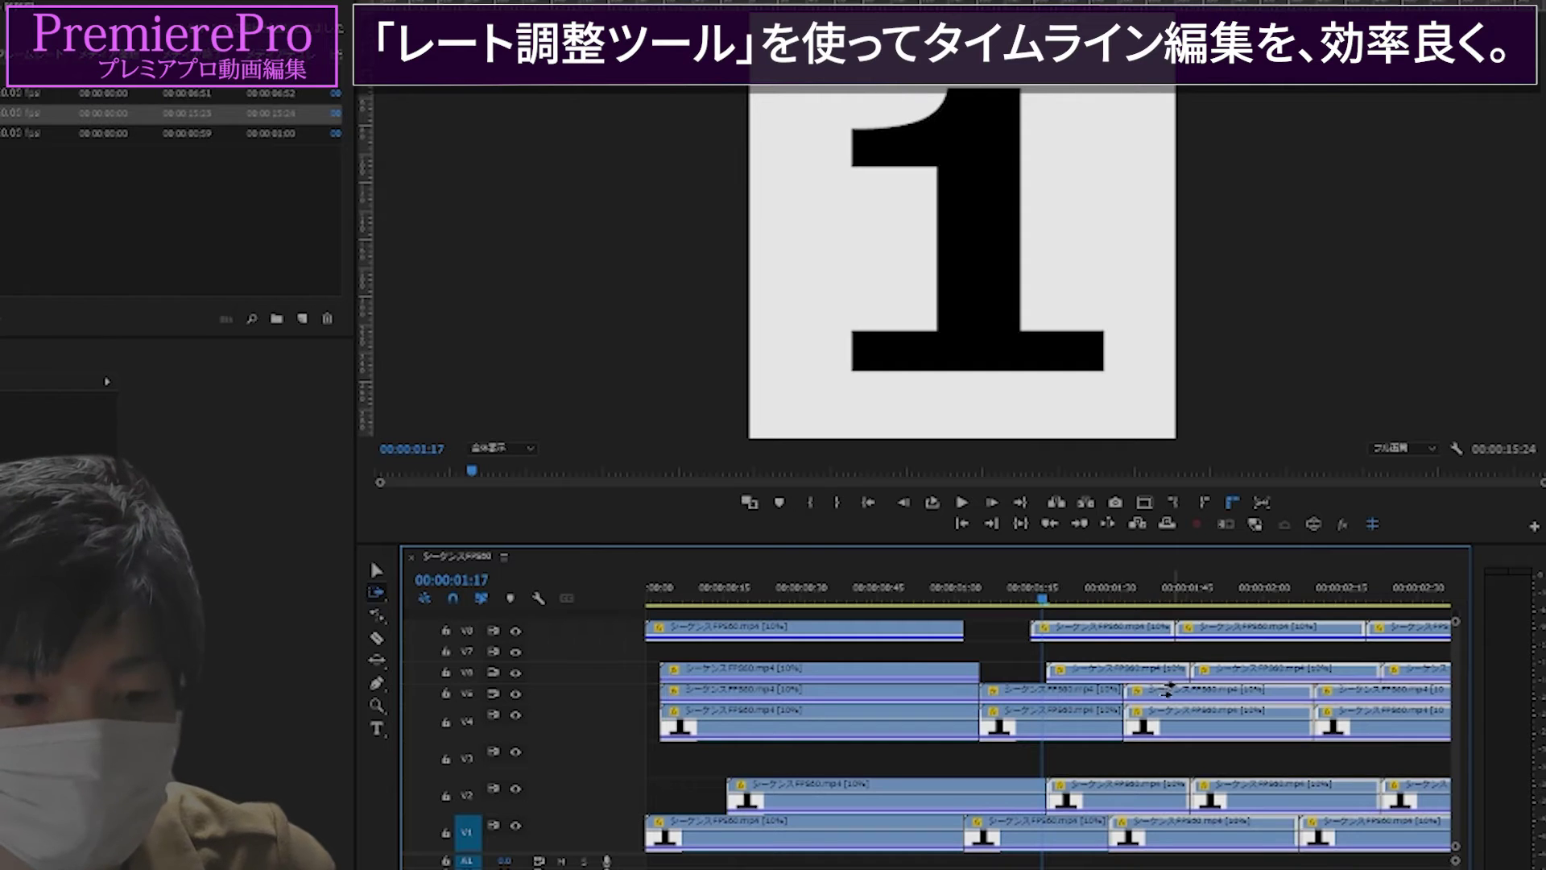
pyautogui.press('Delete')
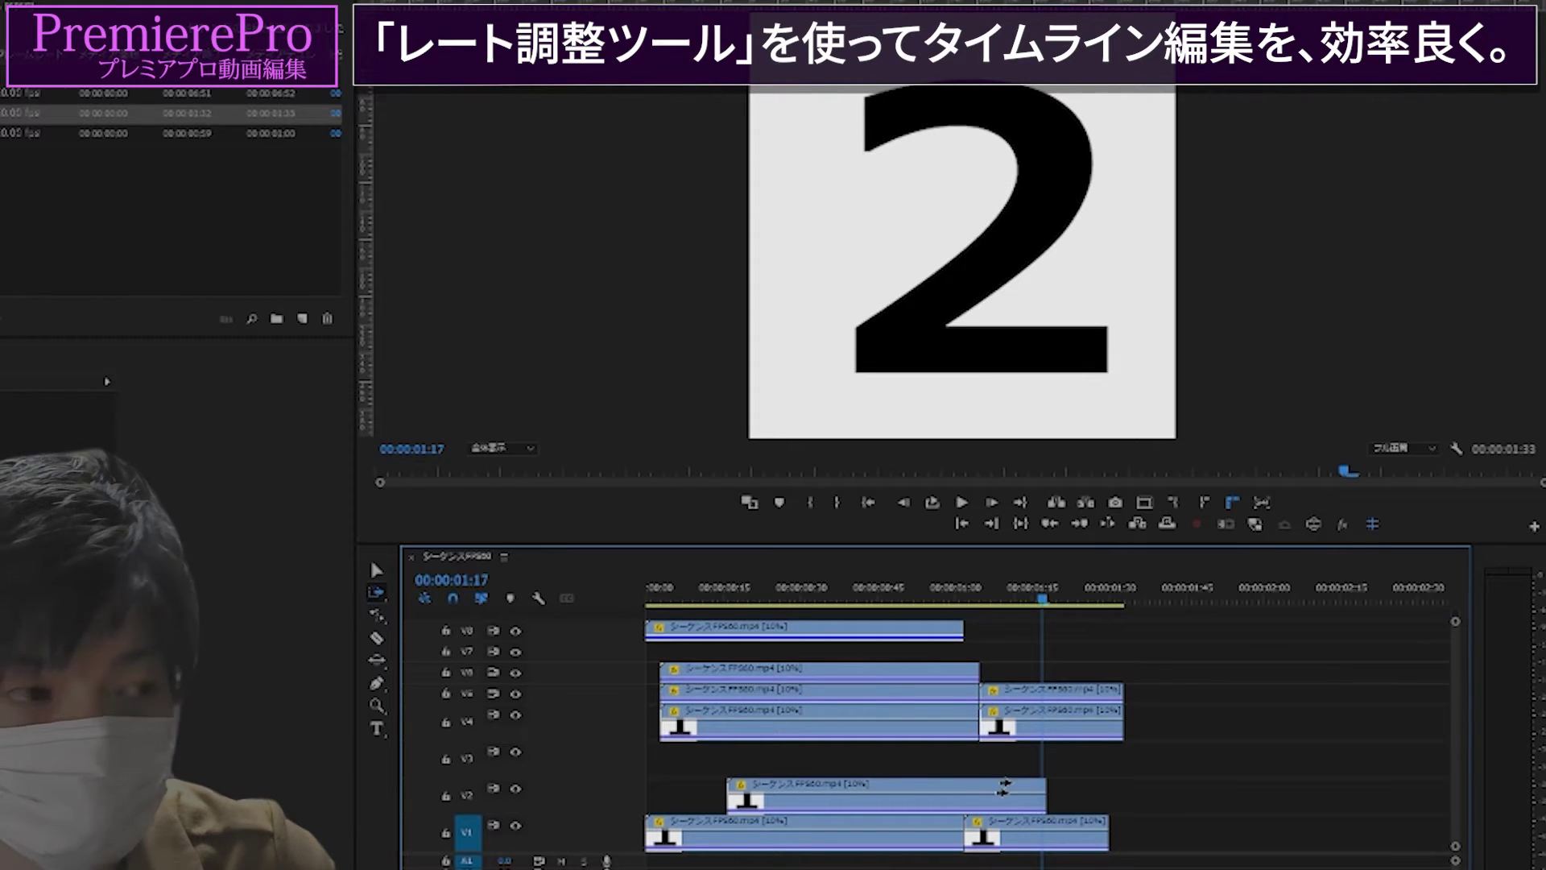
# Delete the extra clips on the other tracks, keeping only the three stacked countdown clips
pyautogui.press('-')
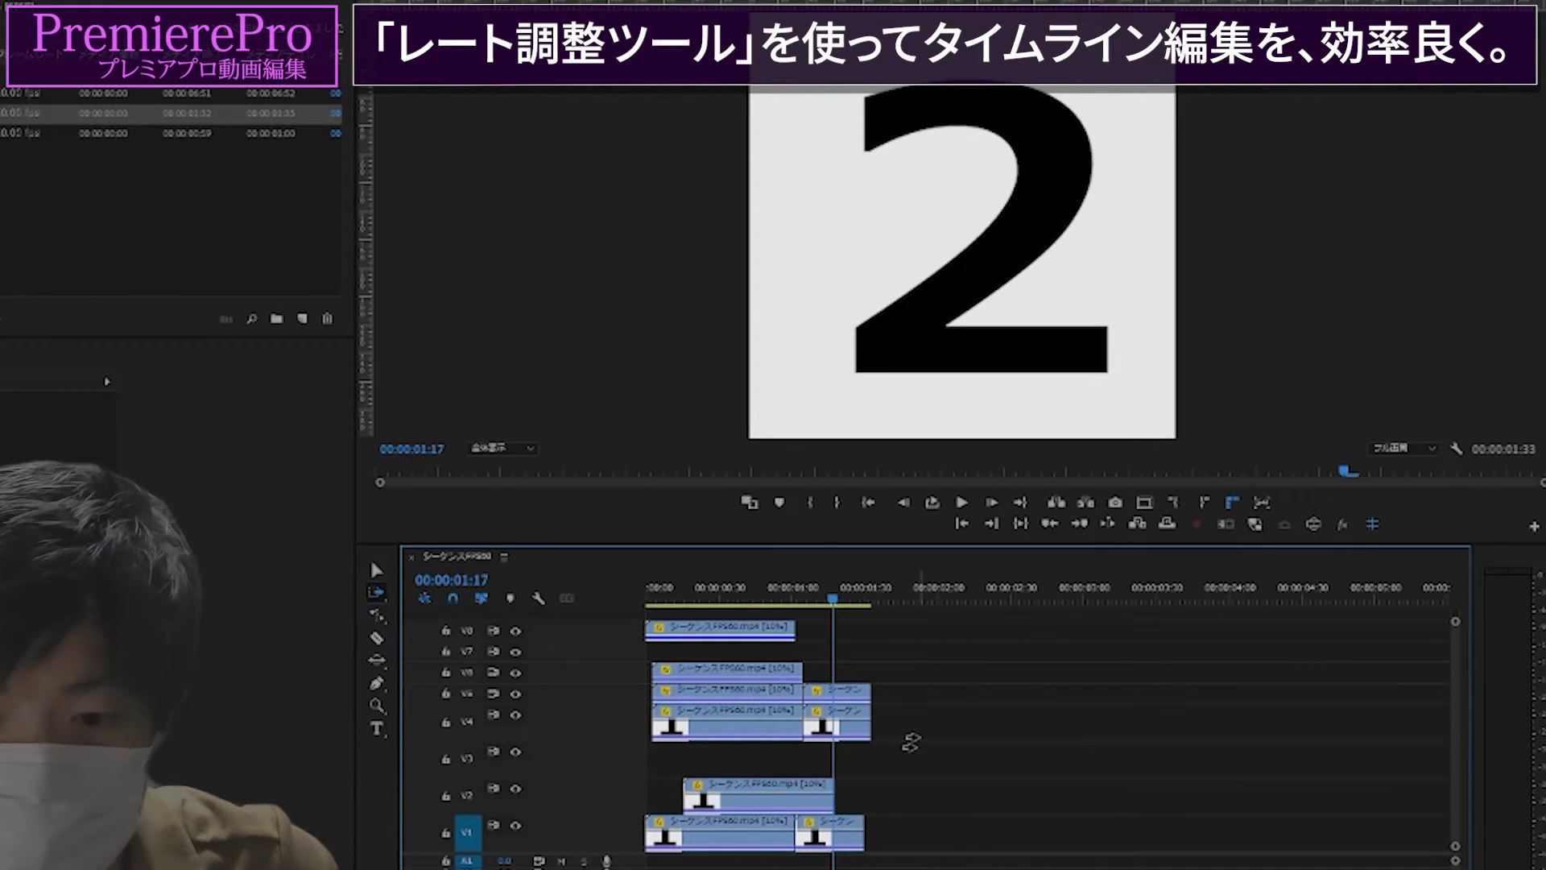
pyautogui.press('v')
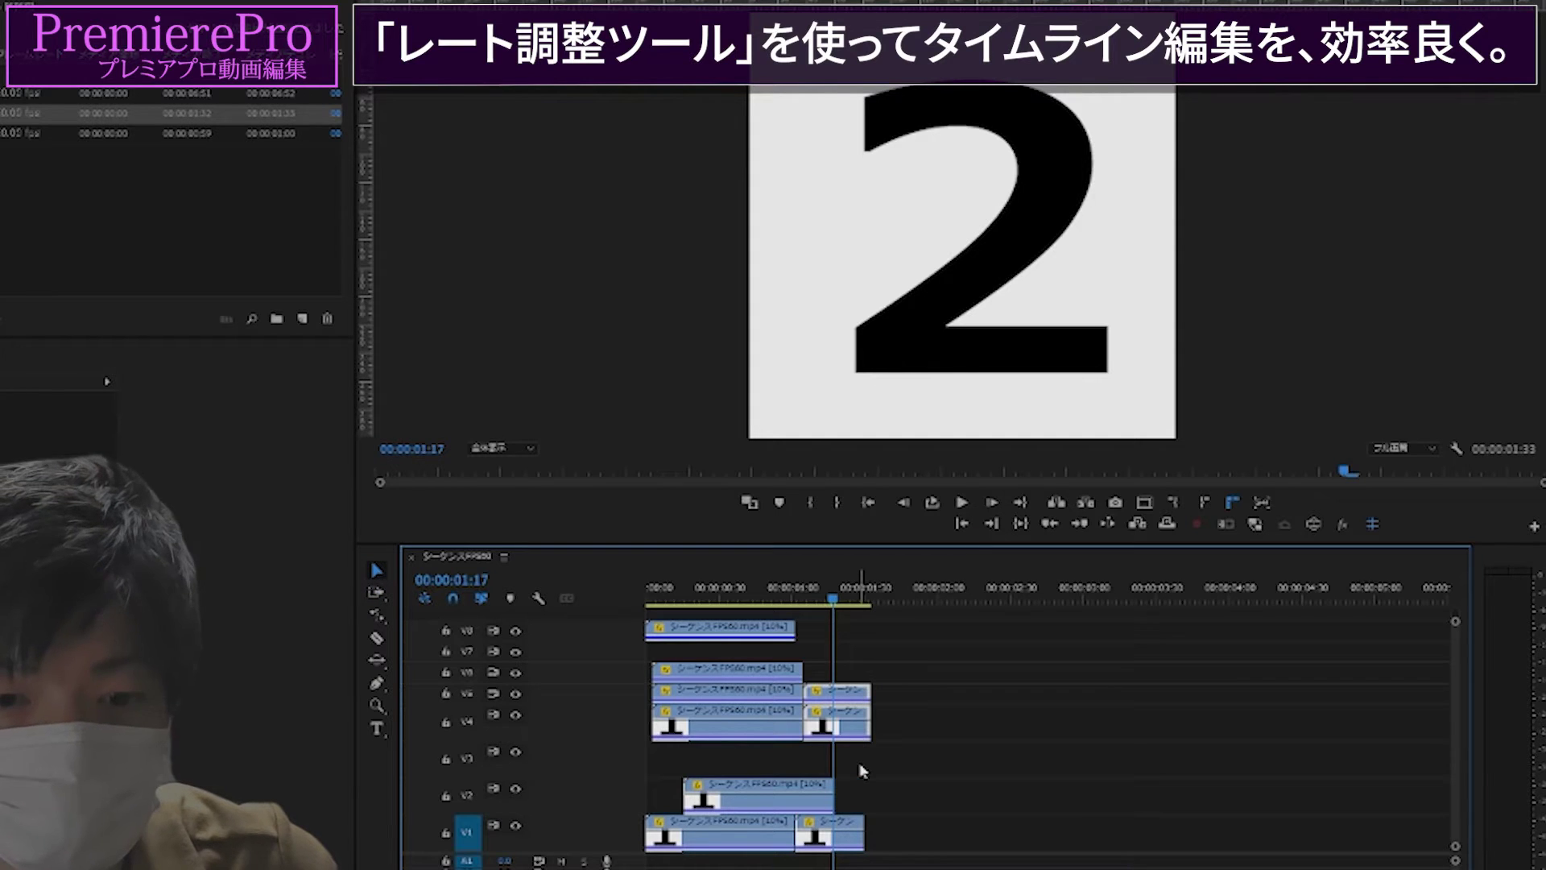
pyautogui.press('Delete')
pyautogui.moveTo(950, 778); pyautogui.dragTo(645, 850)
pyautogui.press('Delete')
pyautogui.moveTo(708, 689); pyautogui.dragTo(719, 712)
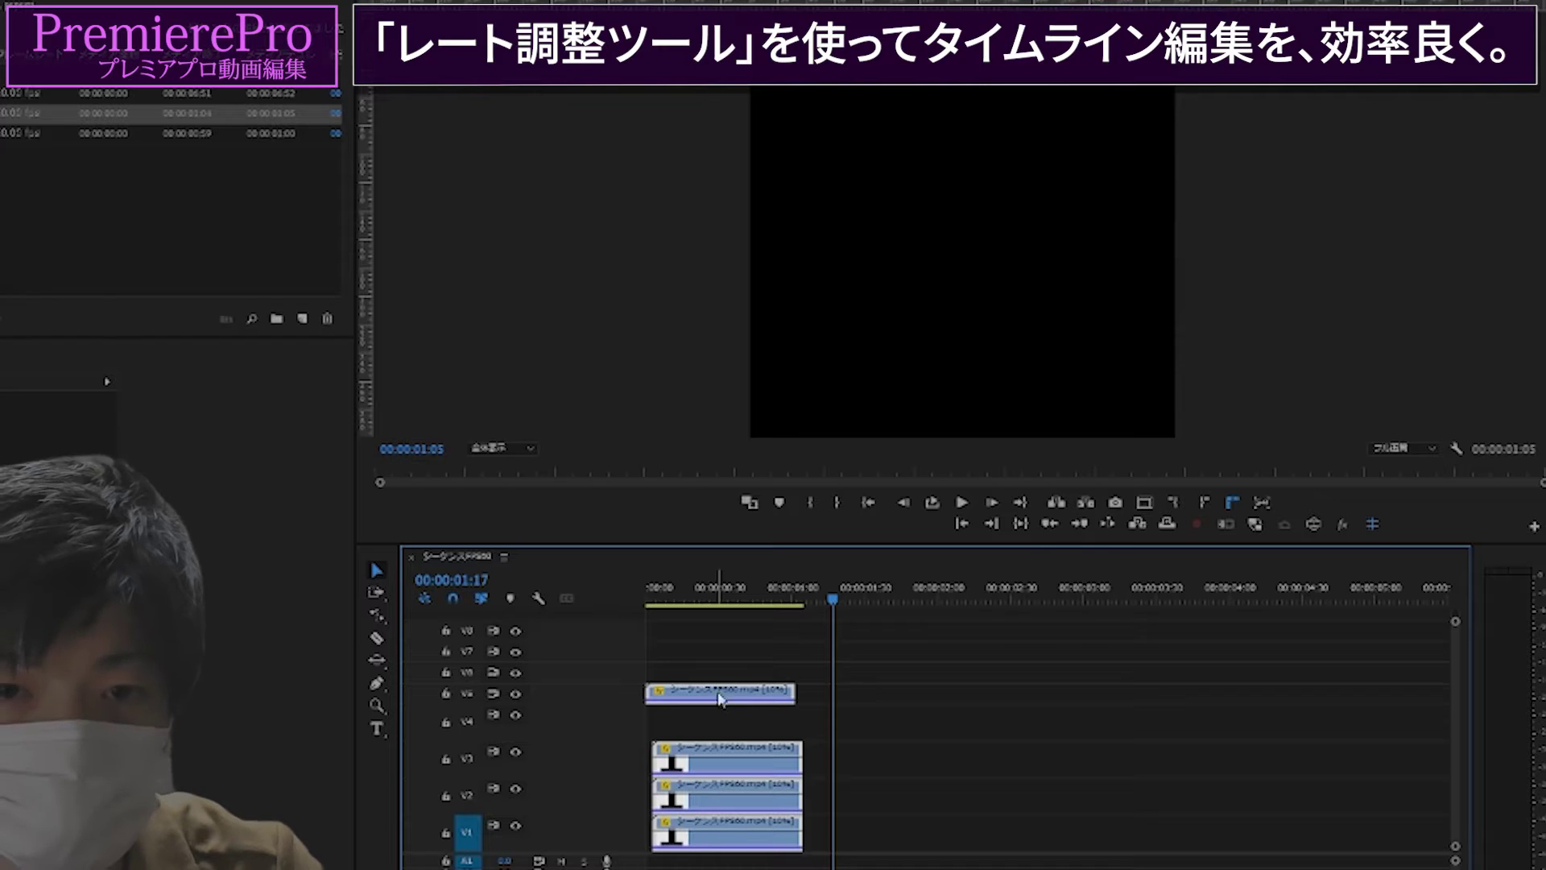
pyautogui.press('Delete')
pyautogui.hotkey('ctrl', 'z')
pyautogui.click(798, 705)
pyautogui.press('Delete')
# Zoom in on the remaining clips and play the sequence from the start
pyautogui.press('=')
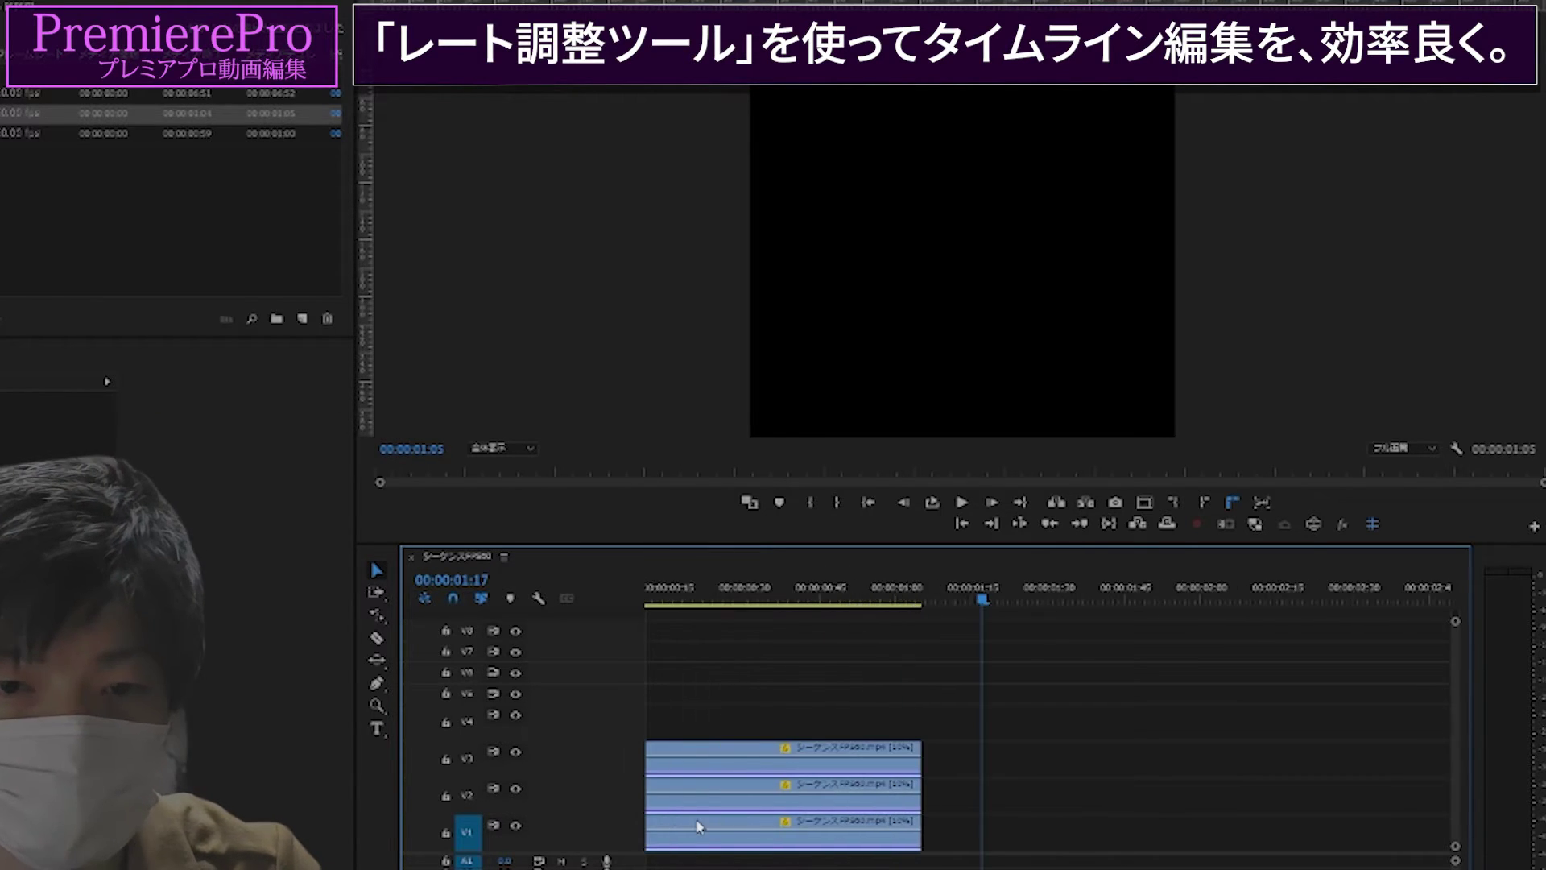
pyautogui.press('=')
pyautogui.press('space')
pyautogui.press('-')
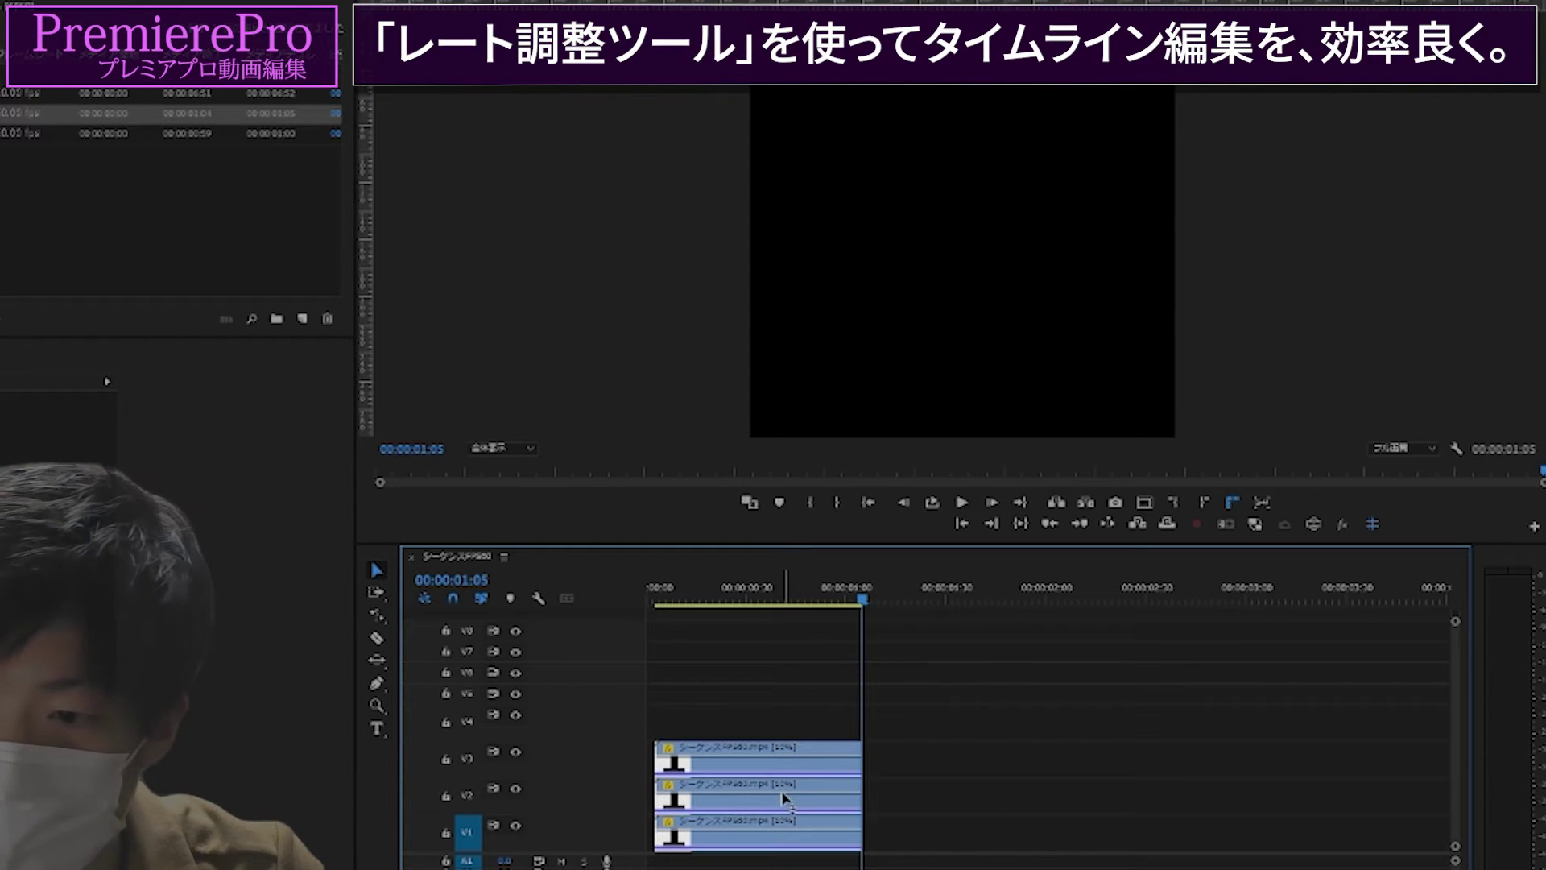
# Move the V2 and V3 clips onto V1 end to end, aligned with the sequence start
pyautogui.click(765, 797)
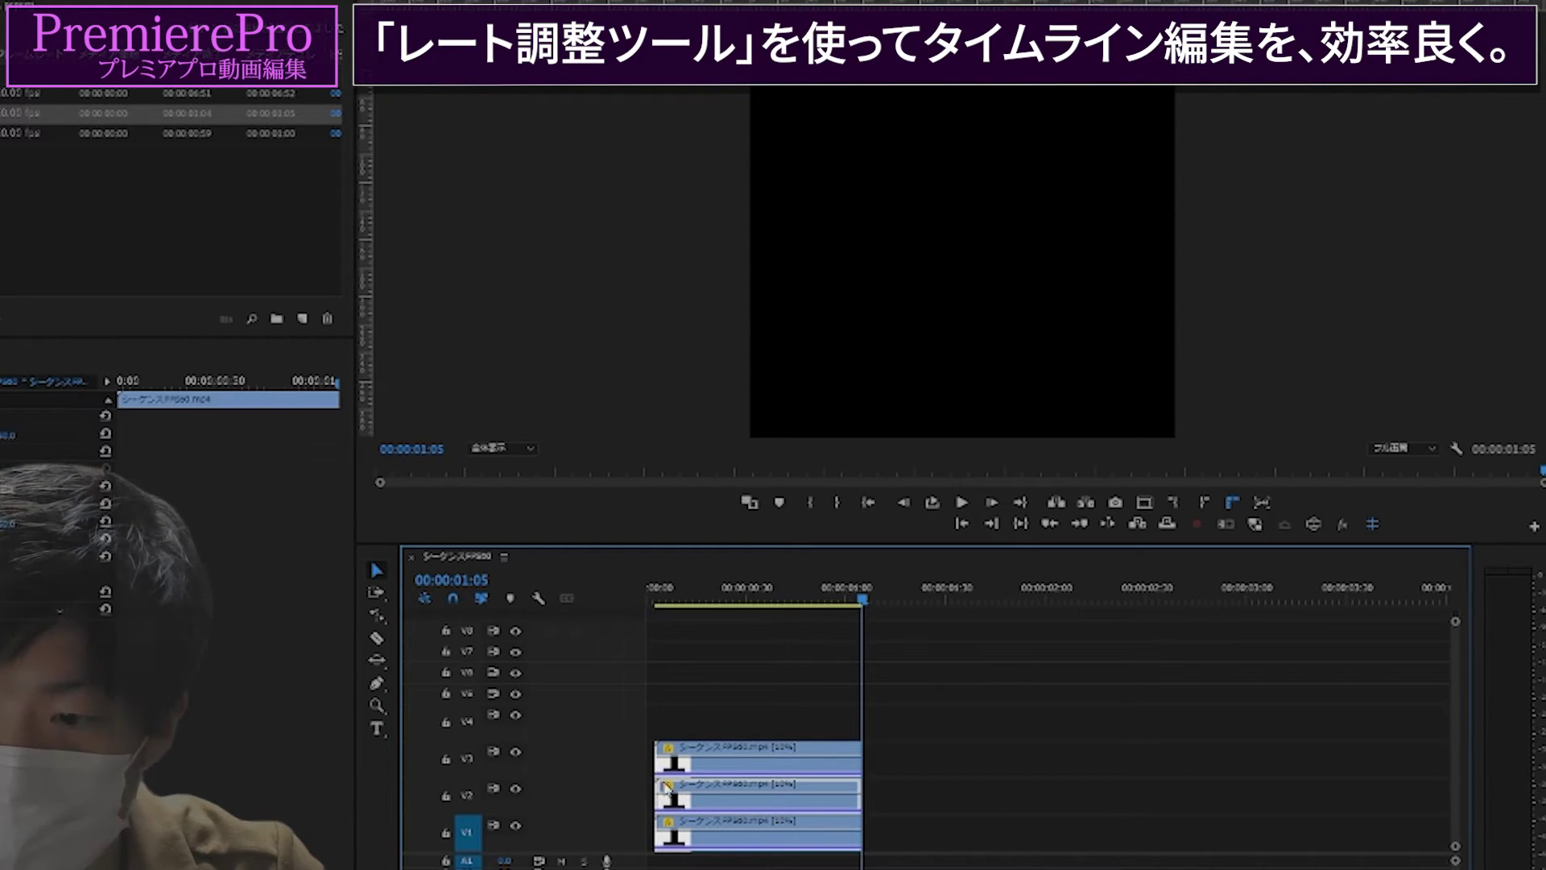
pyautogui.moveTo(666, 786); pyautogui.dragTo(873, 834)
pyautogui.moveTo(778, 761)
pyautogui.mouseDown()
pyautogui.moveTo(1190, 765)
pyautogui.moveTo(1175, 833)
pyautogui.mouseUp()
pyautogui.moveTo(817, 760)
pyautogui.mouseDown()
pyautogui.moveTo(1071, 833)
pyautogui.moveTo(982, 826)
pyautogui.mouseUp()
pyautogui.moveTo(662, 823); pyautogui.dragTo(662, 829)
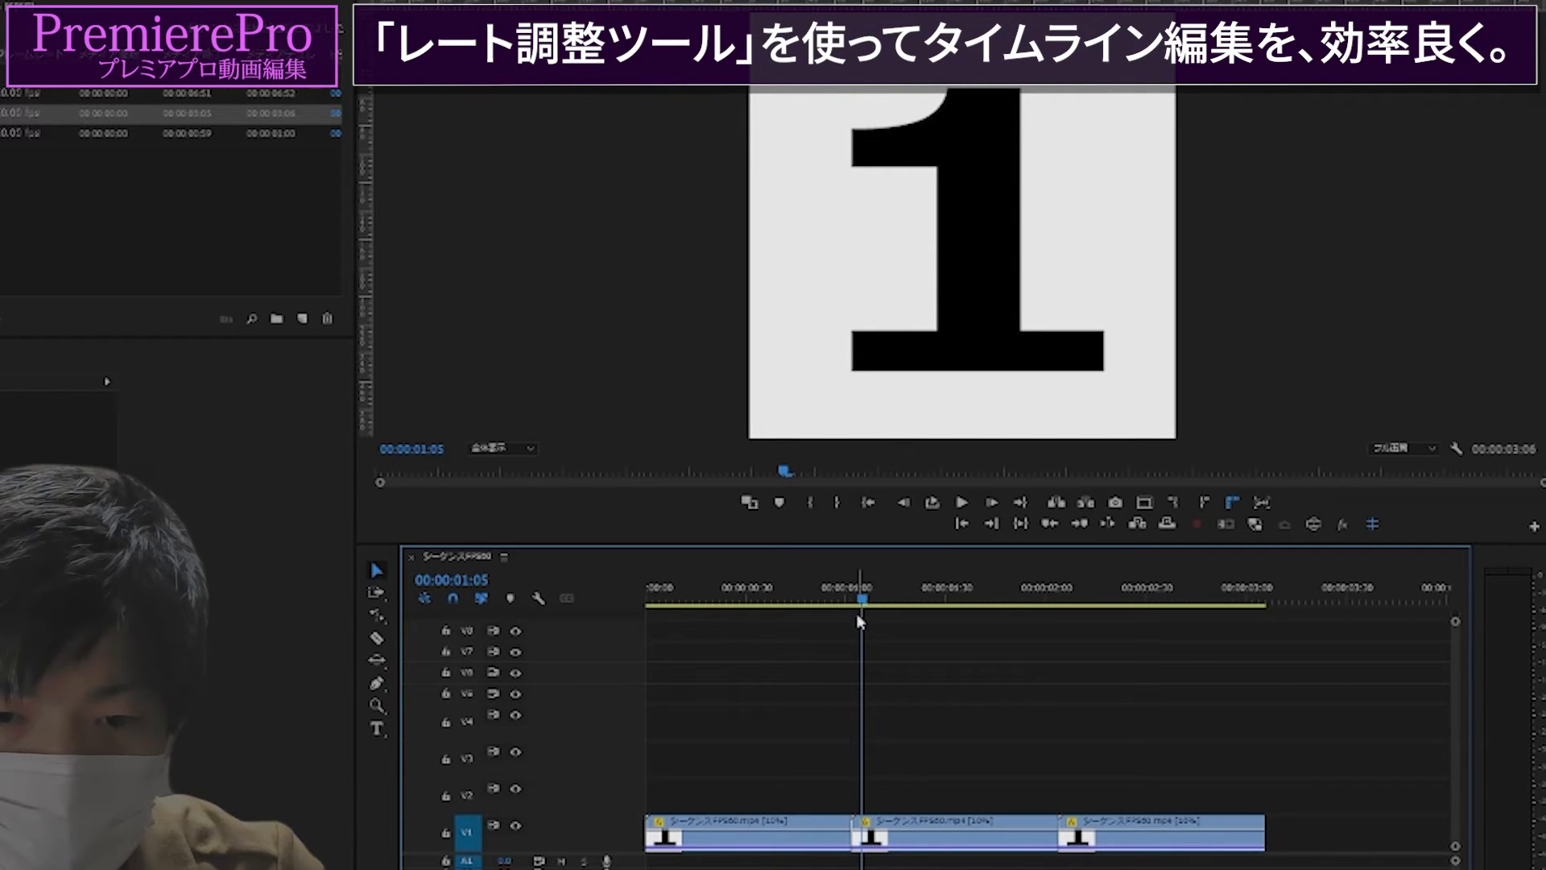
# Preview the three-clip sequence, then shift clips 2 and 3 later to leave a gap
pyautogui.press('space')
pyautogui.press('Home')
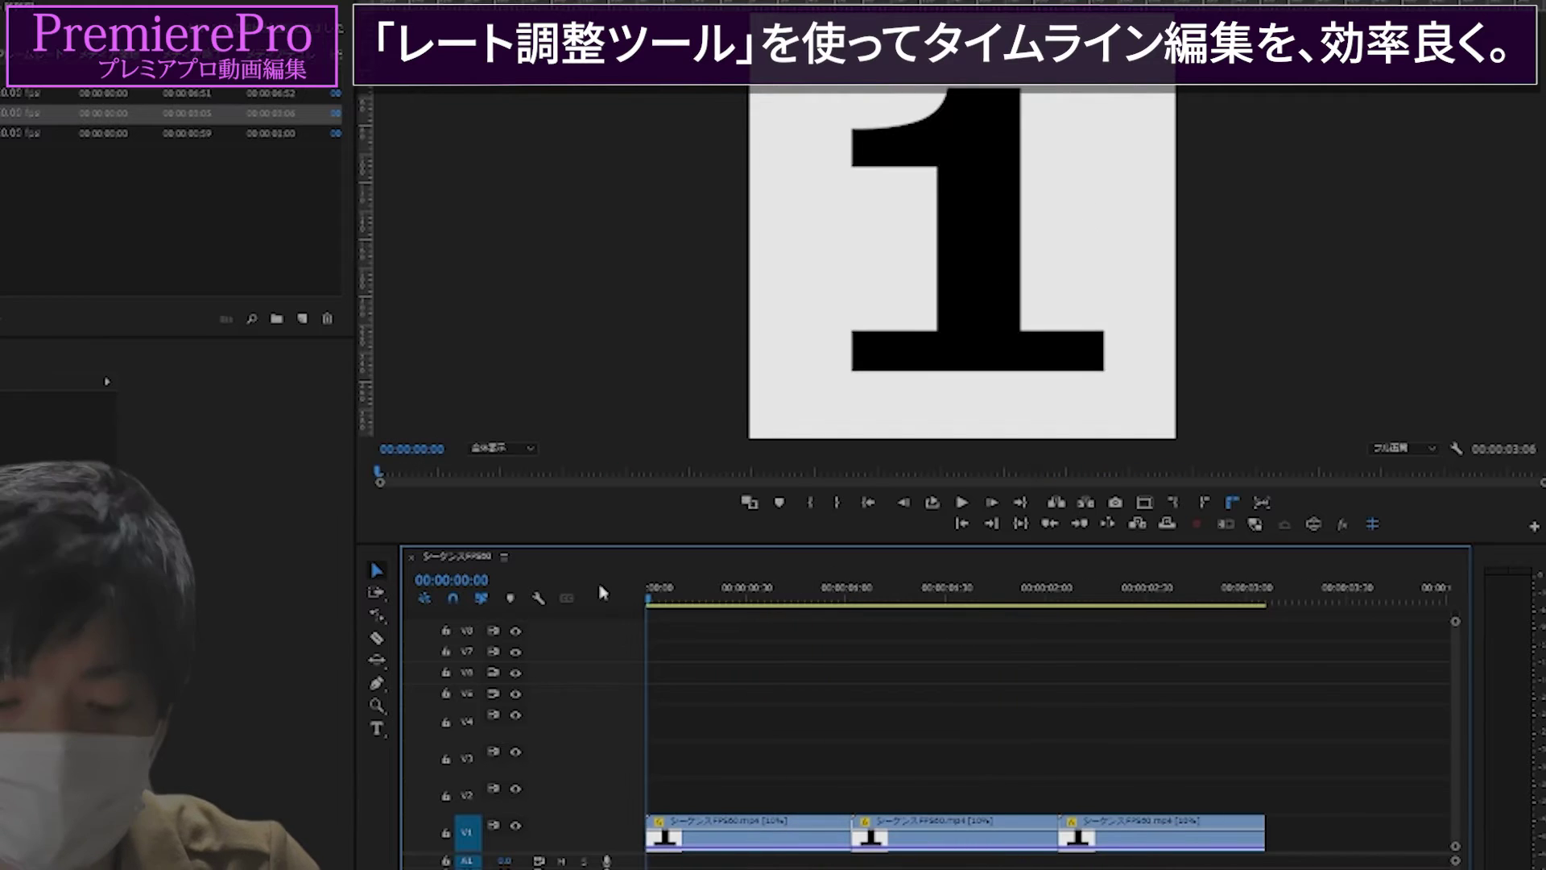
pyautogui.press('space')
pyautogui.press('space')
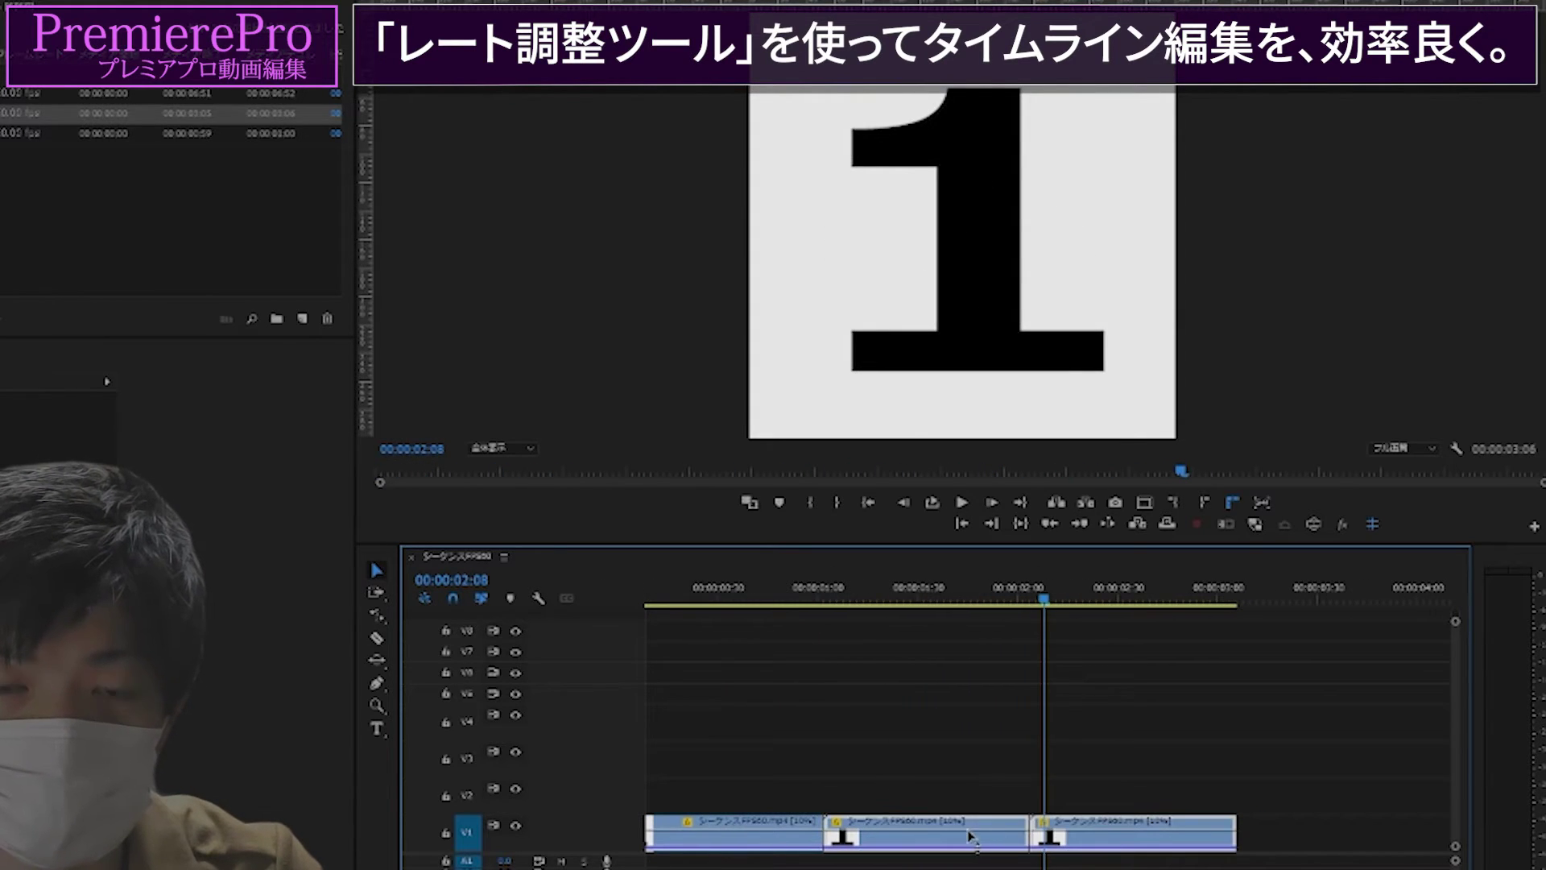
pyautogui.moveTo(1025, 799); pyautogui.dragTo(904, 840)
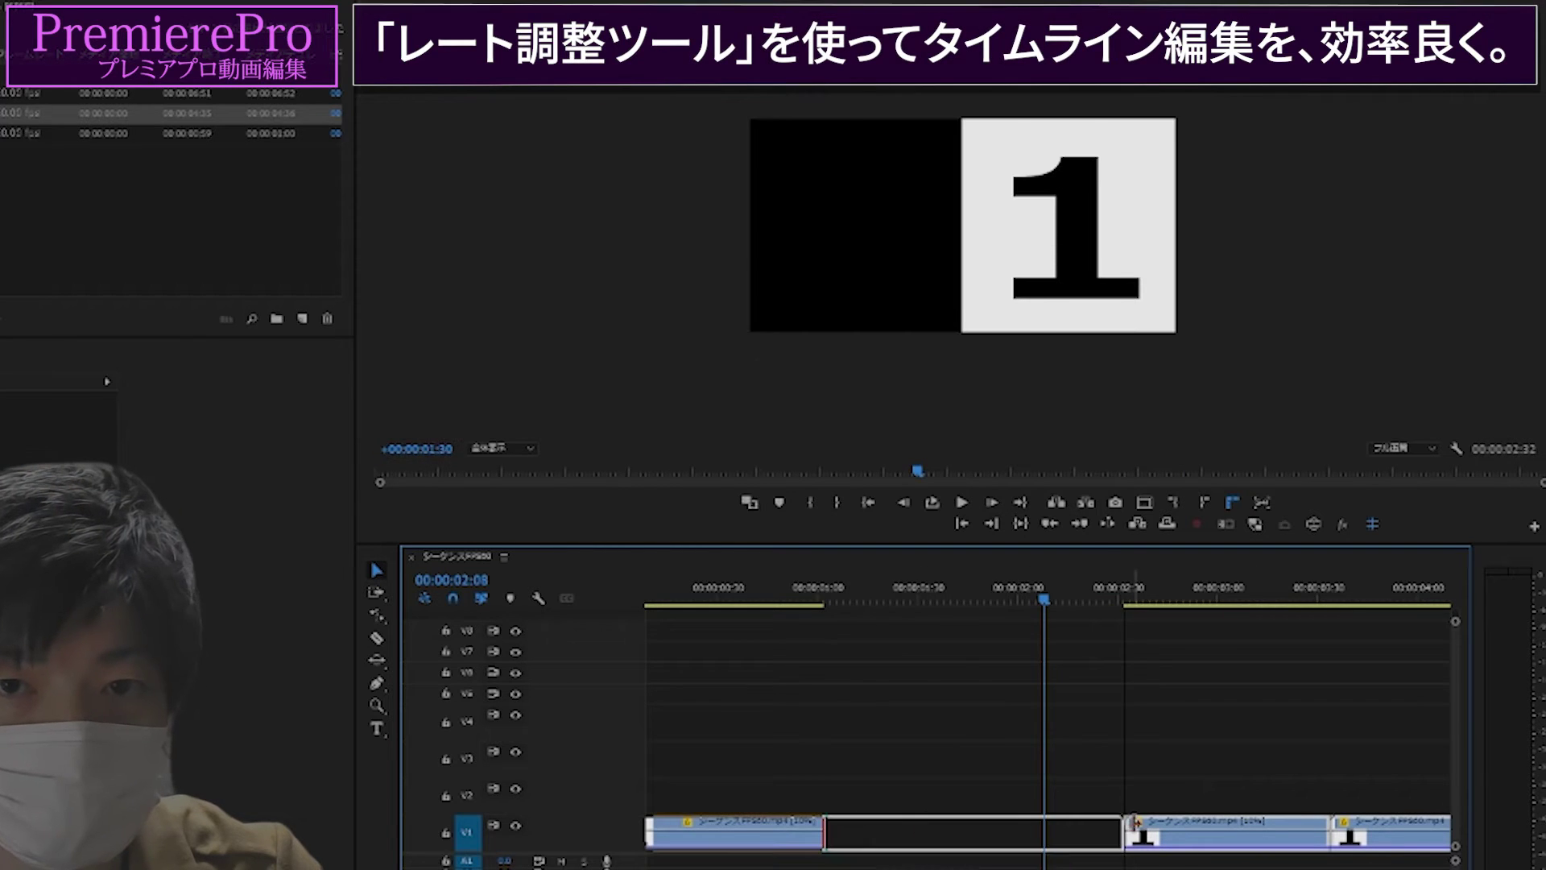
# Zoom out and delete the second and third clips, leaving only the first countdown clip
pyautogui.click(1121, 596)
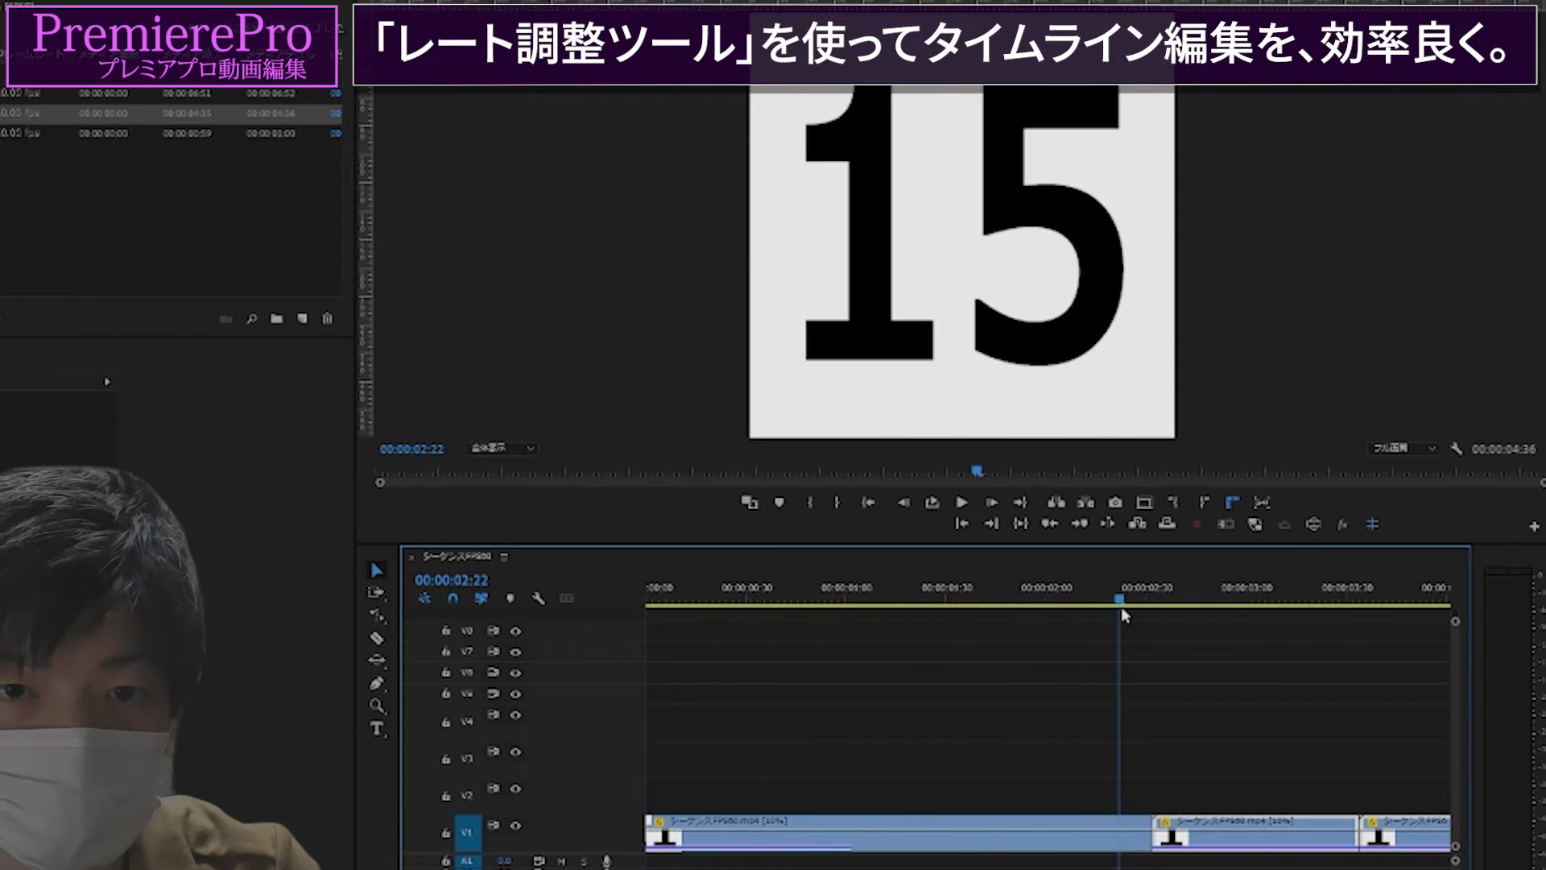
pyautogui.press('-')
pyautogui.press('-')
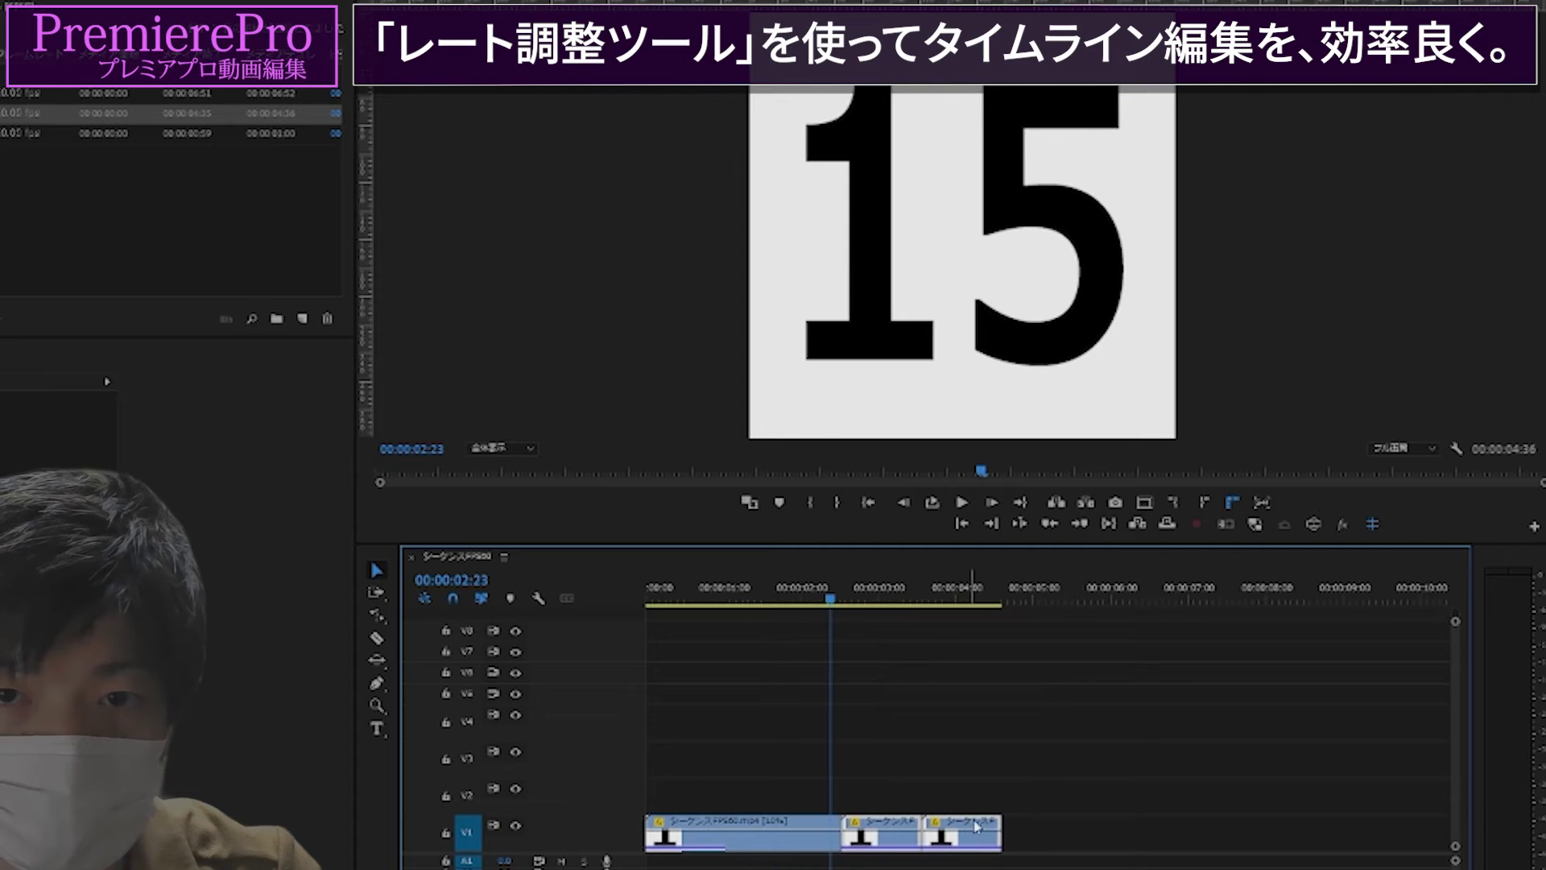
pyautogui.moveTo(995, 806); pyautogui.dragTo(881, 849)
pyautogui.press('Delete')
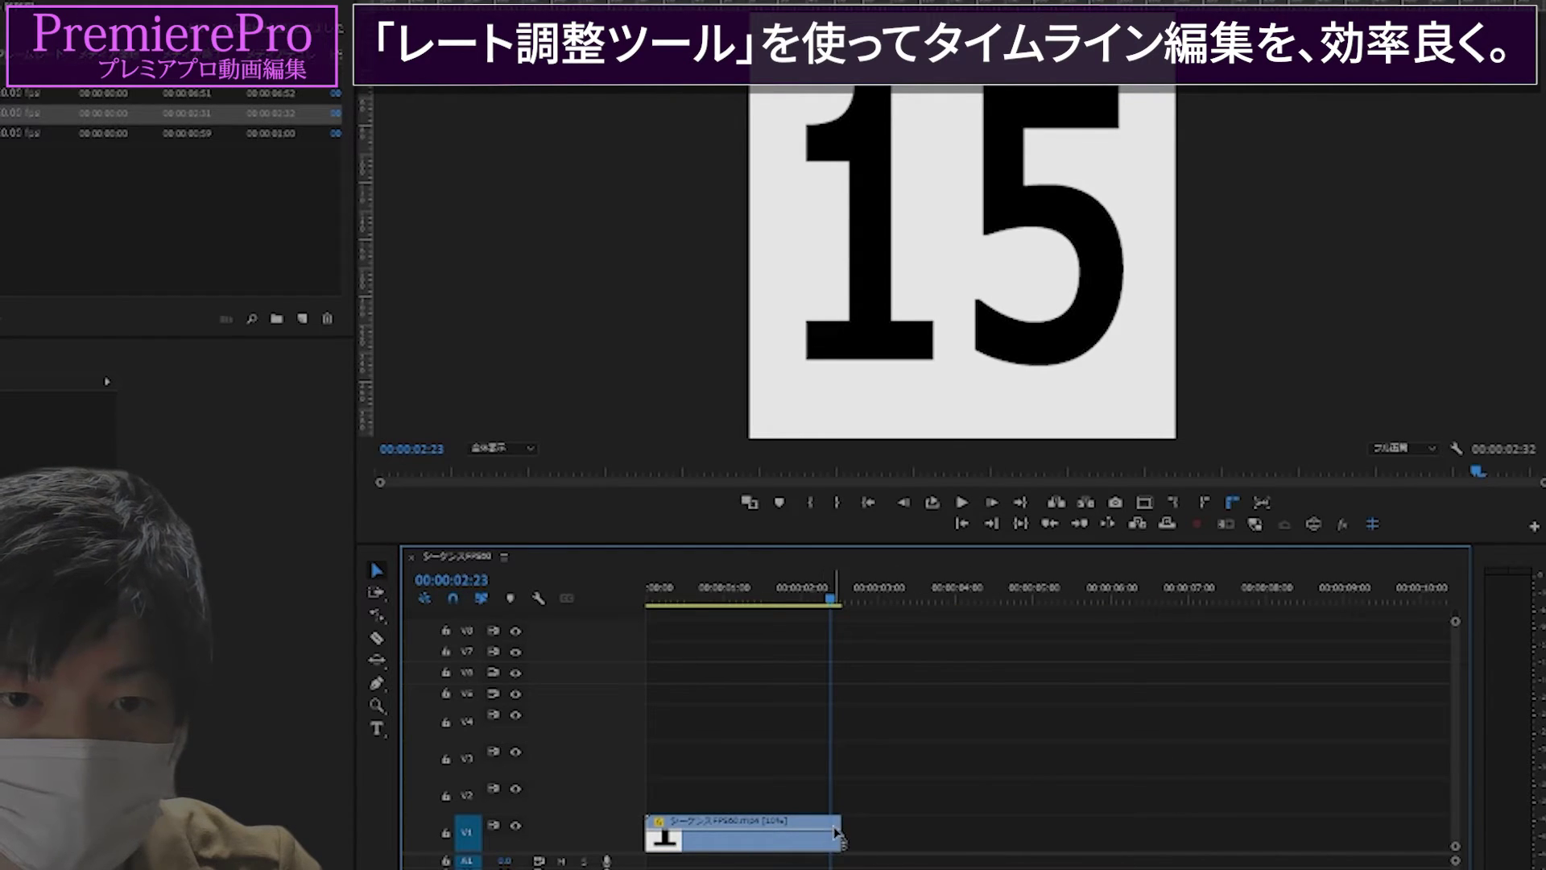
pyautogui.rightClick(802, 833)
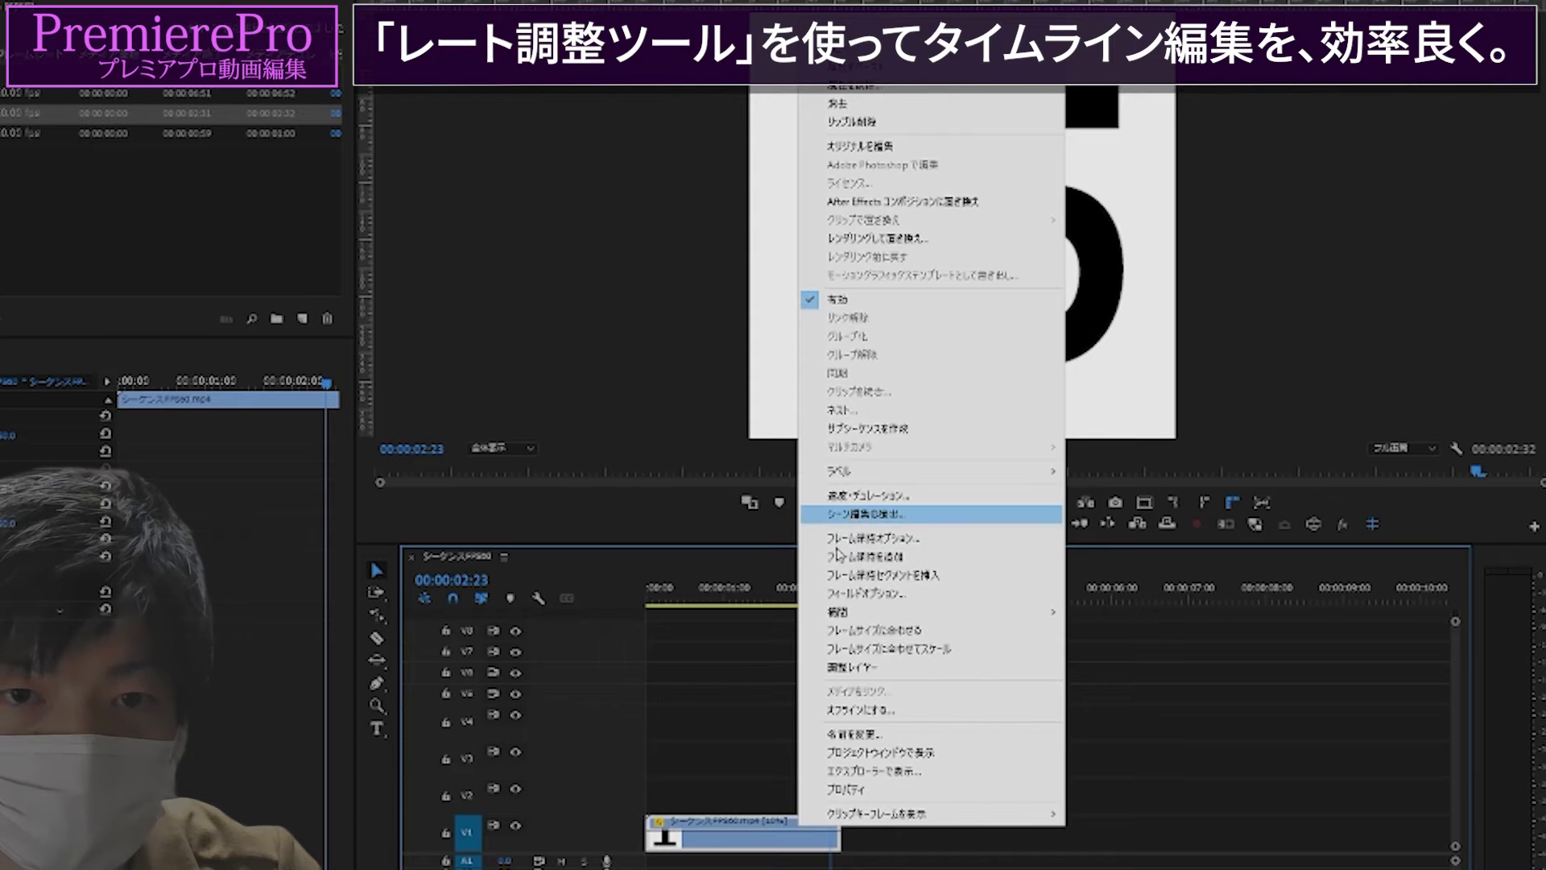
# Place another countdown clip after the first, then play and zoom out to view all three clips
pyautogui.click(753, 795)
pyautogui.moveTo(841, 830)
pyautogui.mouseDown()
pyautogui.moveTo(1228, 822)
pyautogui.moveTo(1190, 821)
pyautogui.mouseUp()
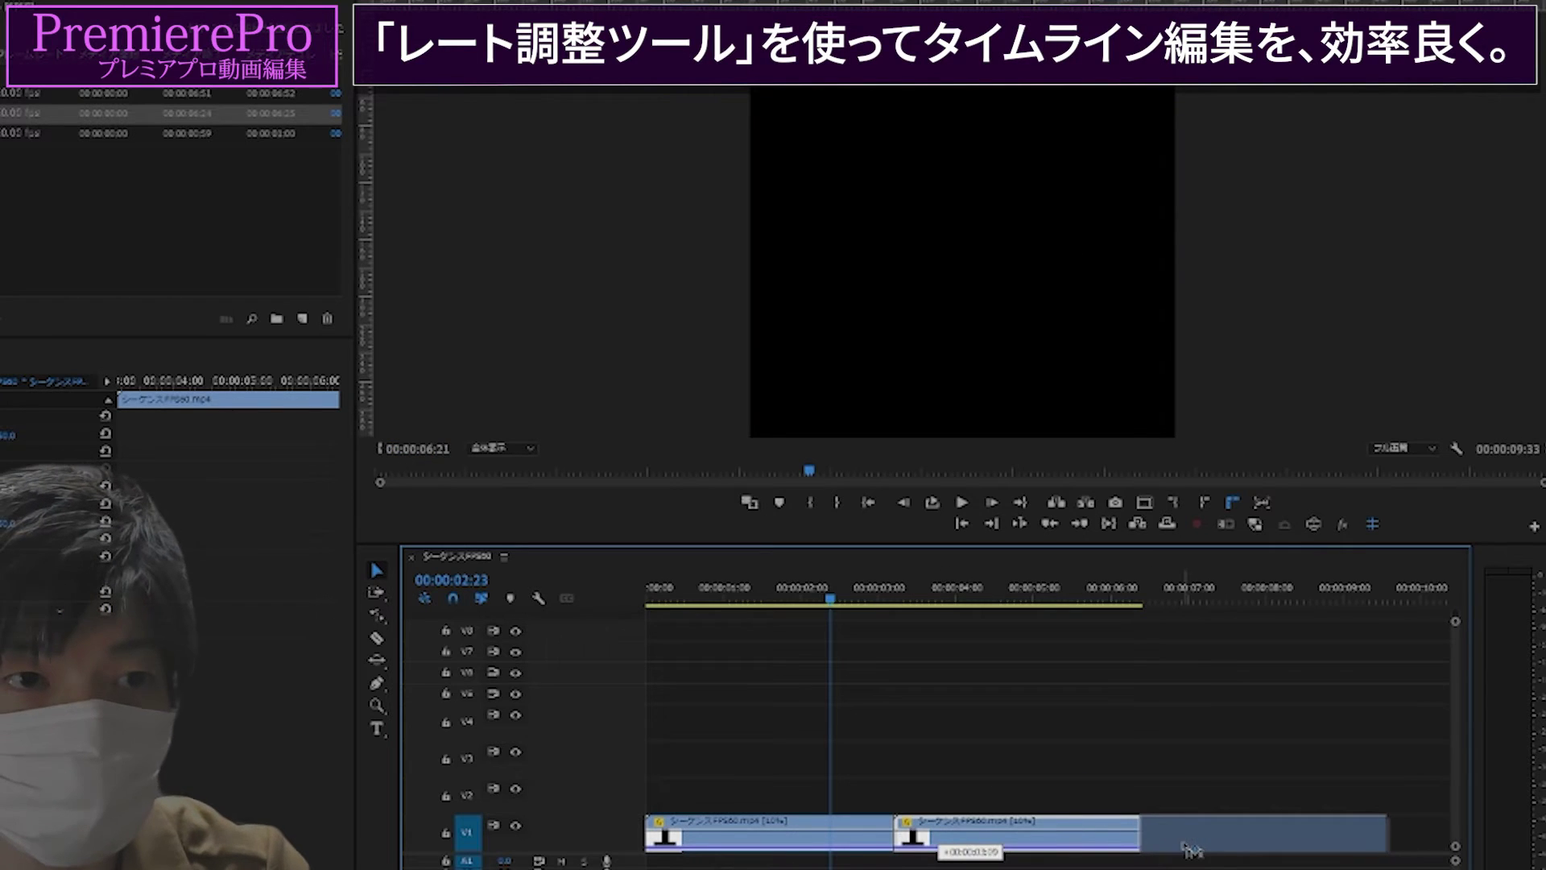
pyautogui.press('space')
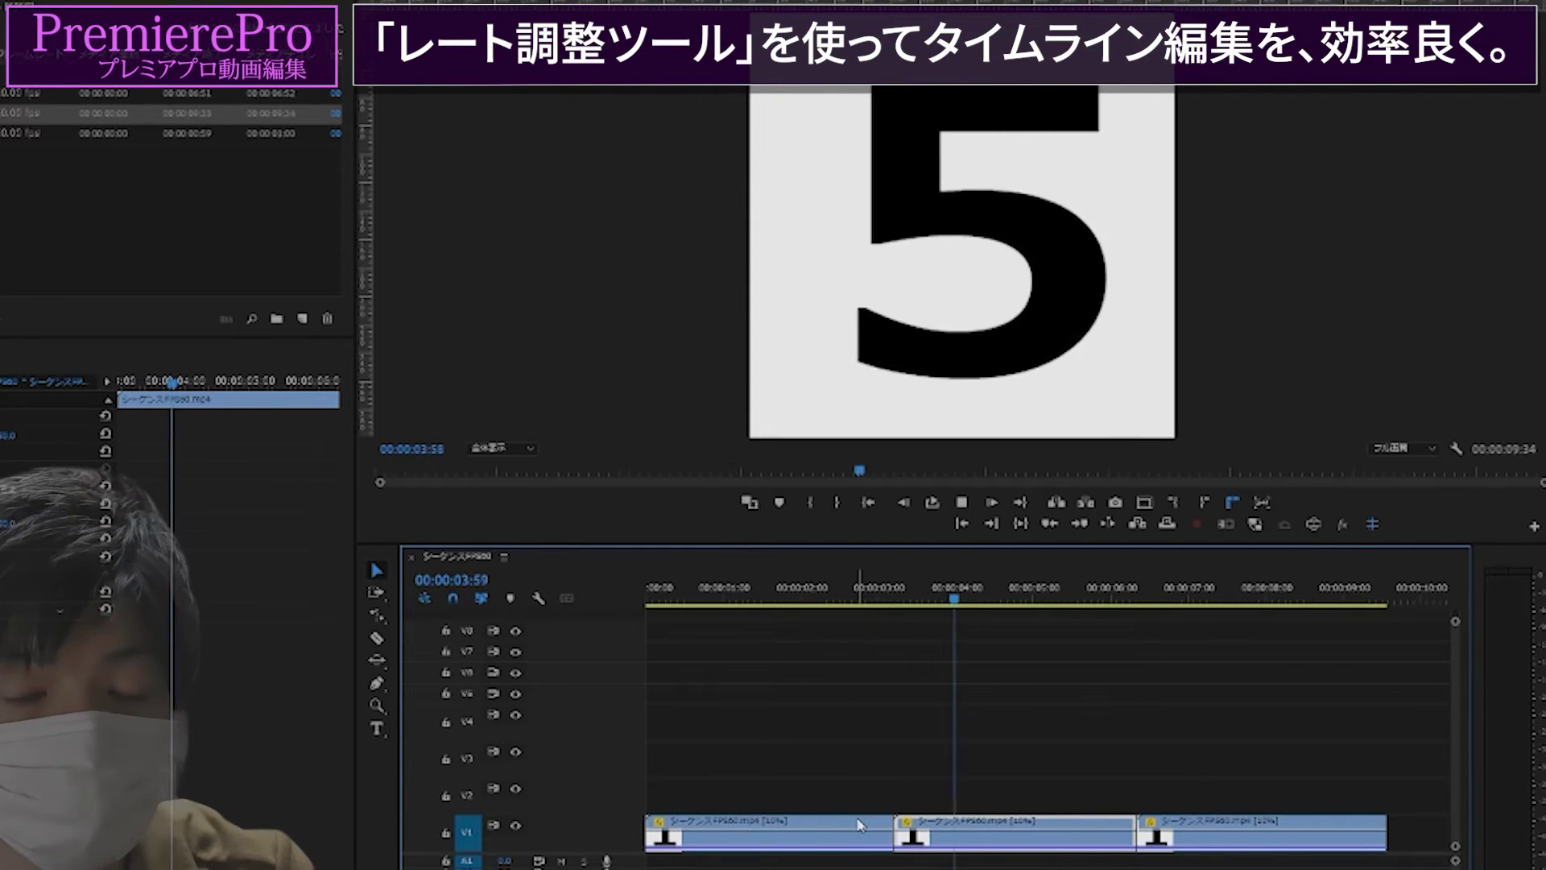
pyautogui.press('-')
pyautogui.press('-')
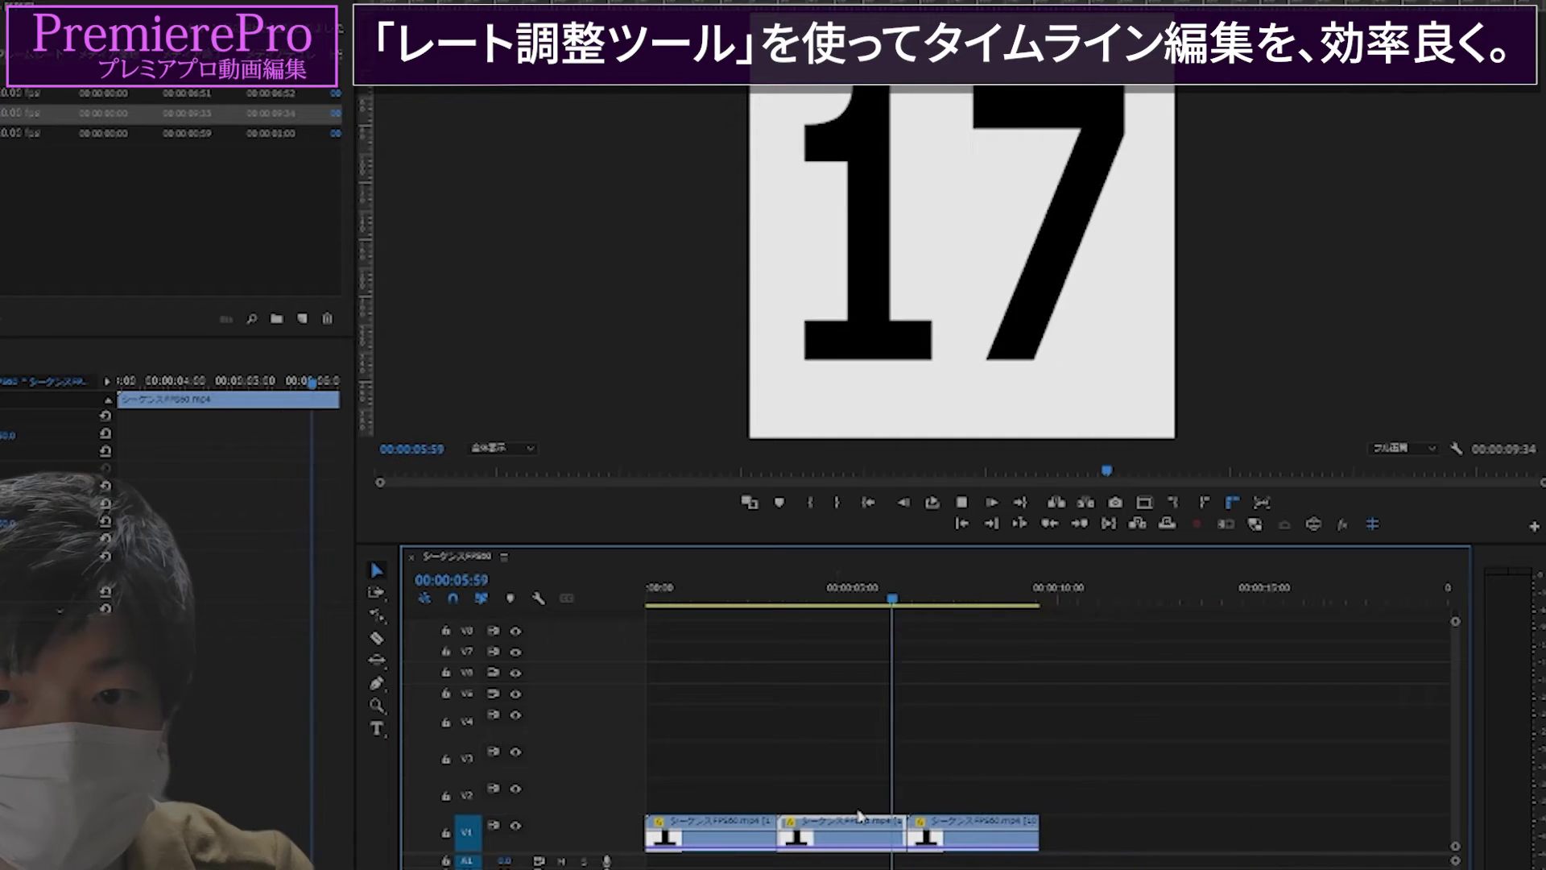
pyautogui.press('-')
pyautogui.press('-')
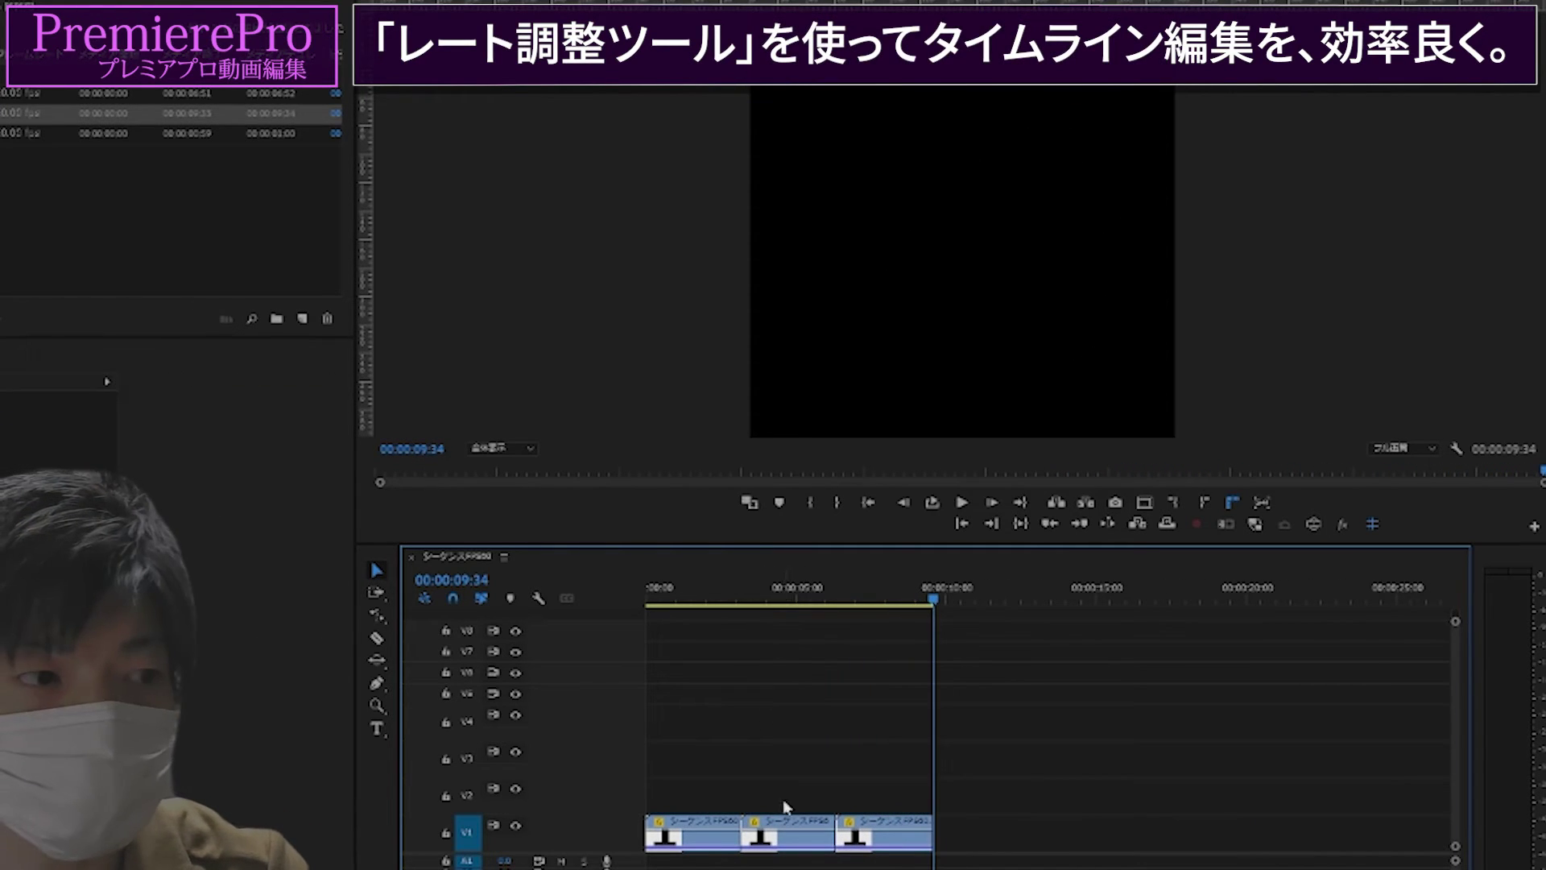
pyautogui.click(775, 600)
# Rate-stretch the middle clip shorter from its left edge to about 00:00:01:40, leaving a gap
pyautogui.press('space')
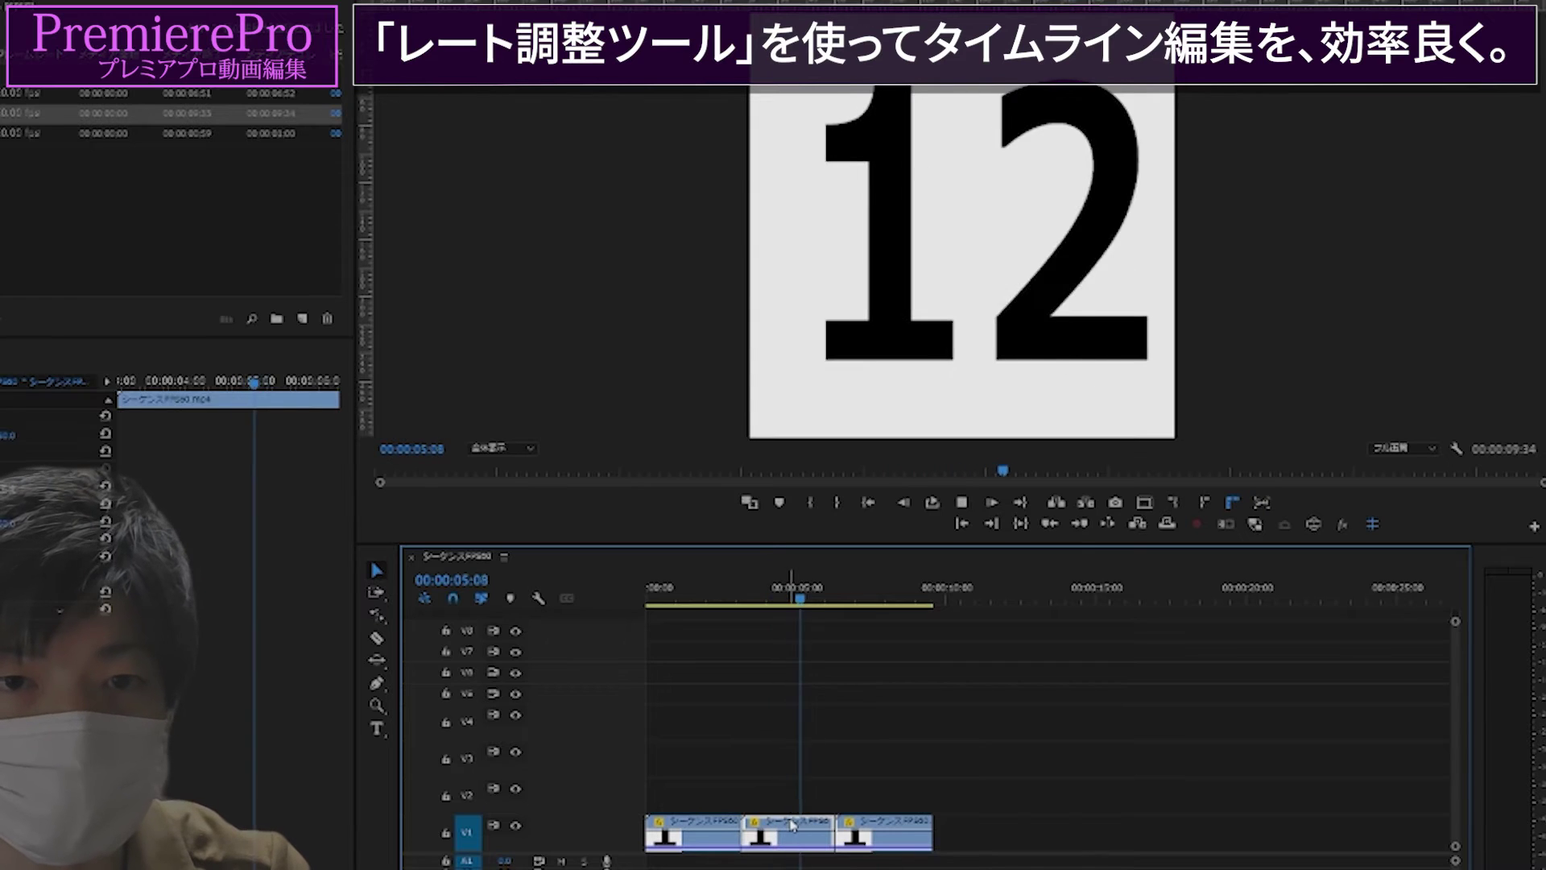
pyautogui.click(761, 602)
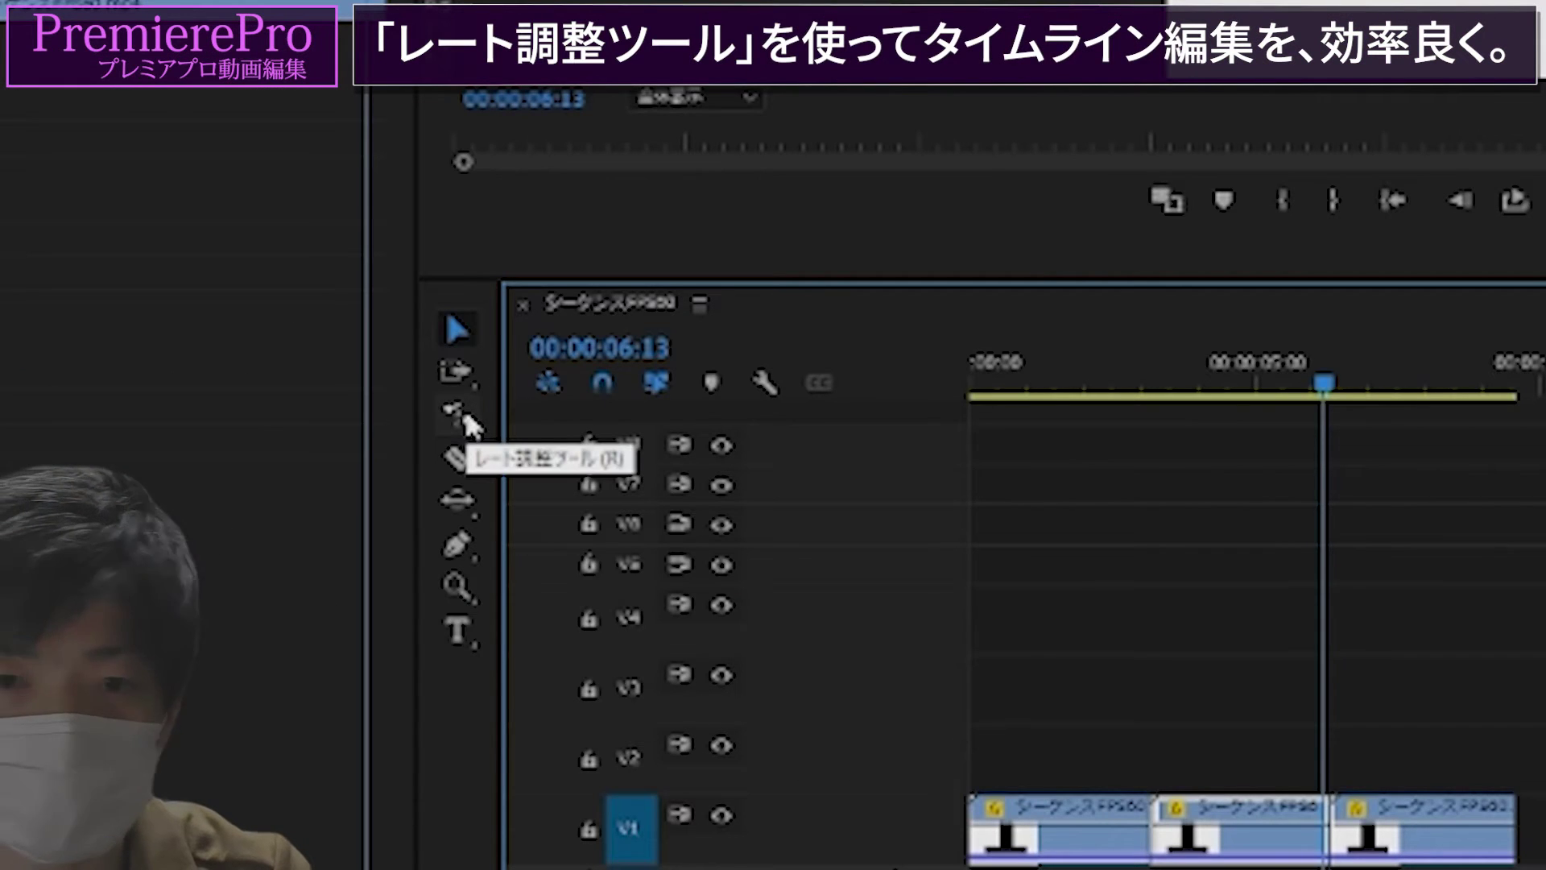
pyautogui.click(466, 417)
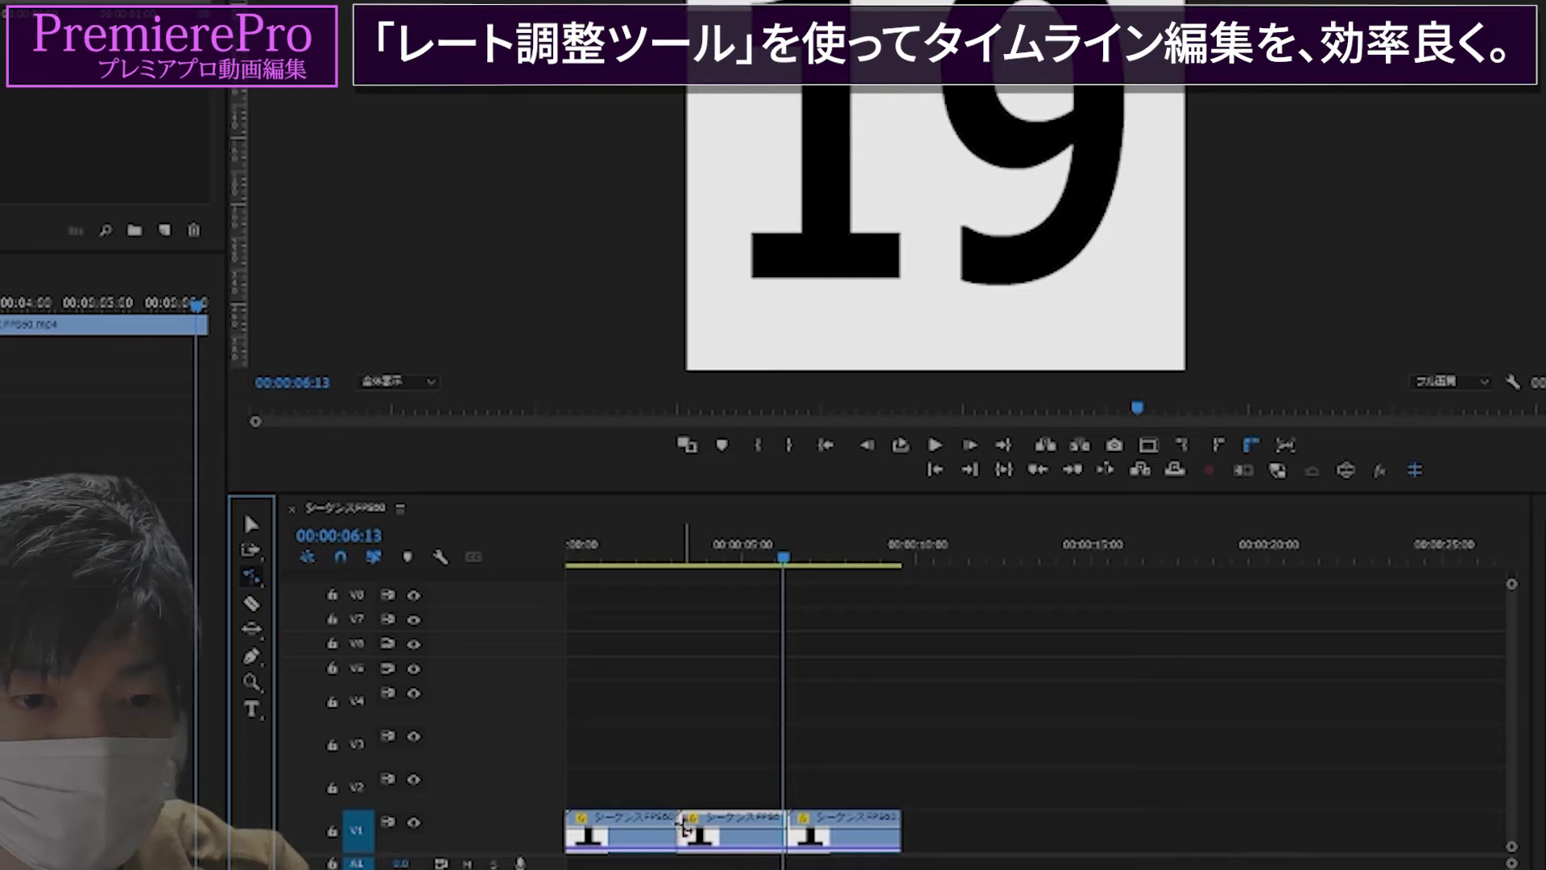
pyautogui.click(683, 826)
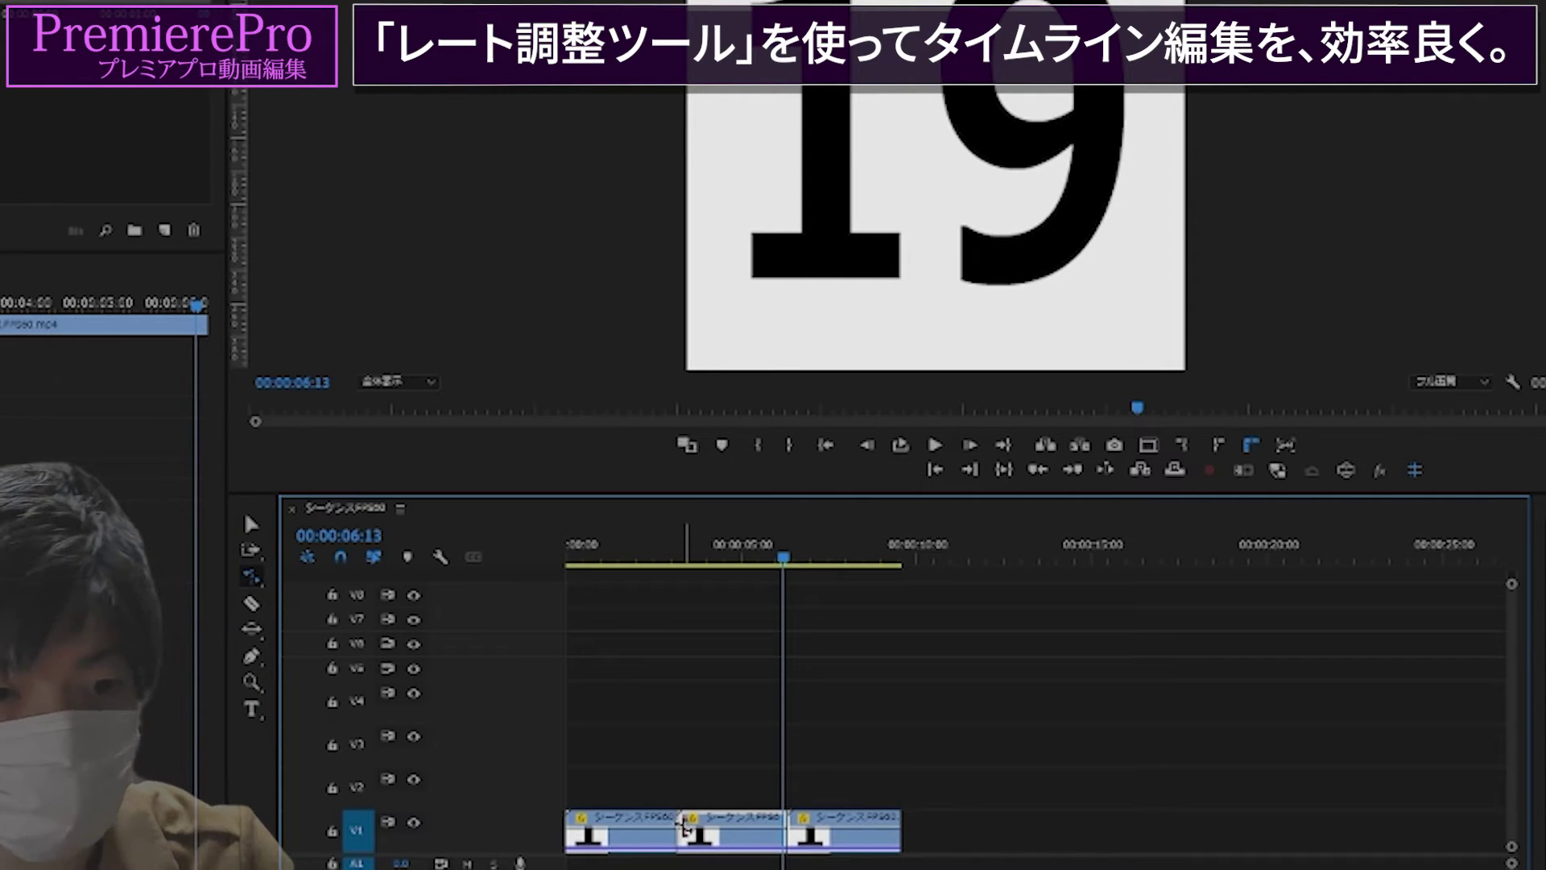
pyautogui.moveTo(683, 825); pyautogui.dragTo(717, 822)
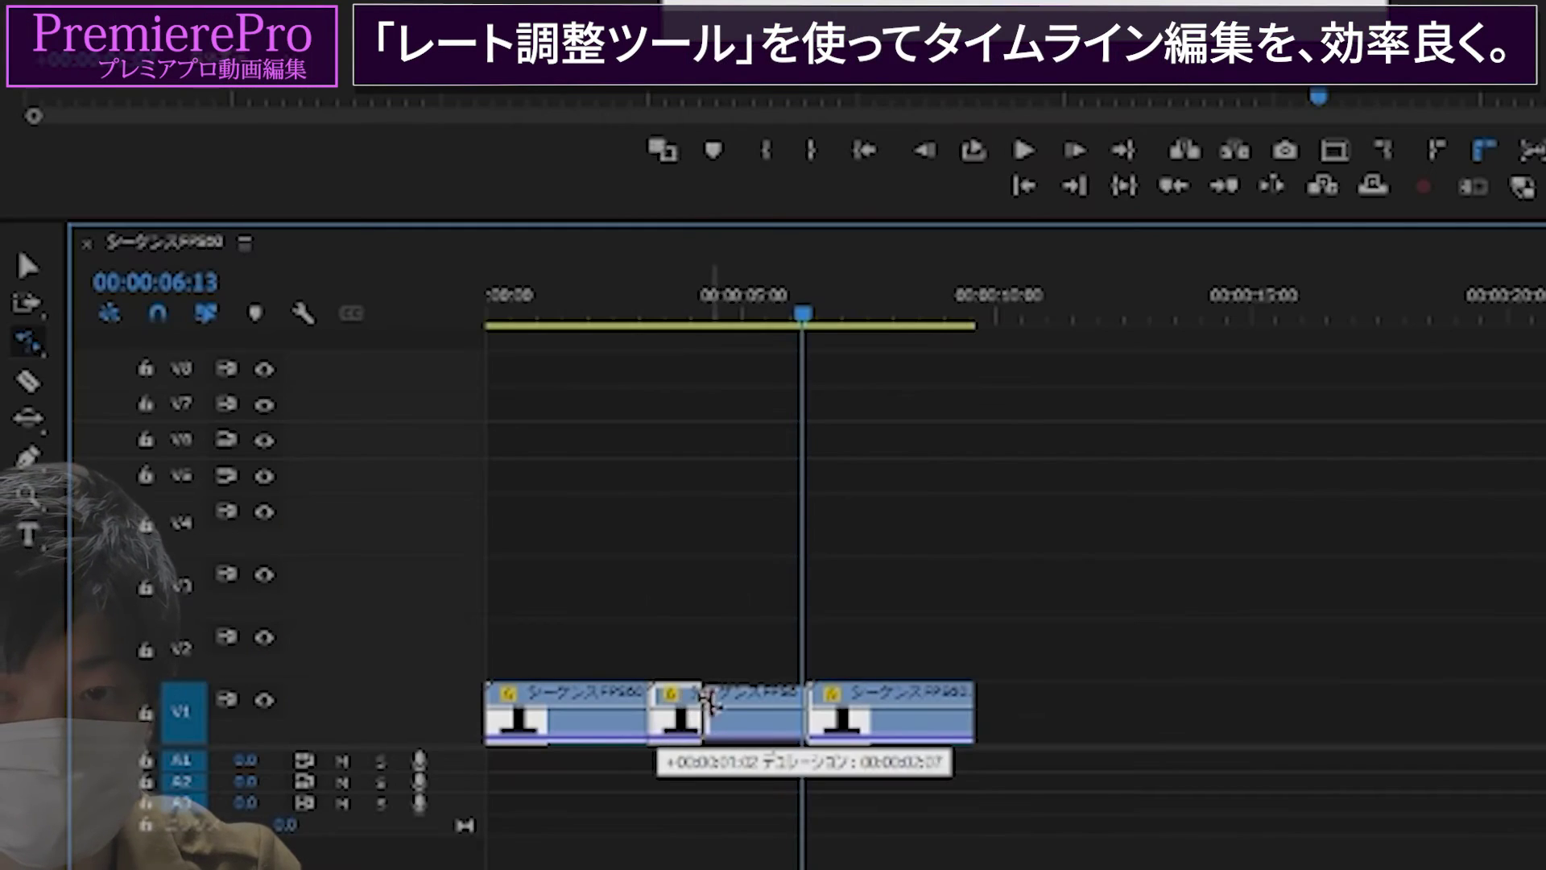
pyautogui.moveTo(707, 701); pyautogui.dragTo(729, 698)
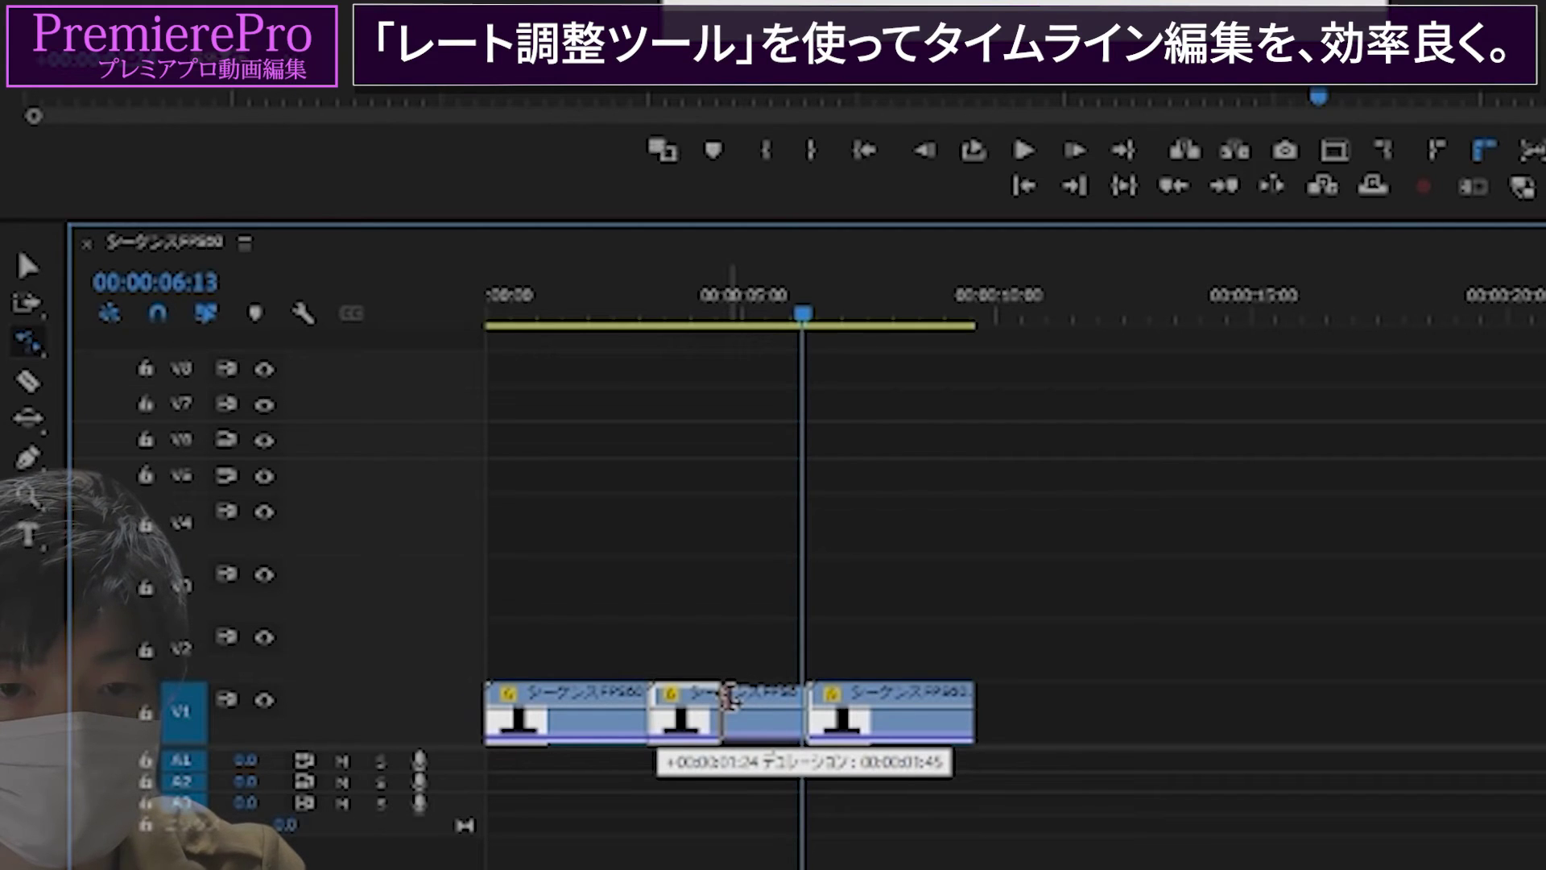
pyautogui.moveTo(729, 697); pyautogui.dragTo(734, 694)
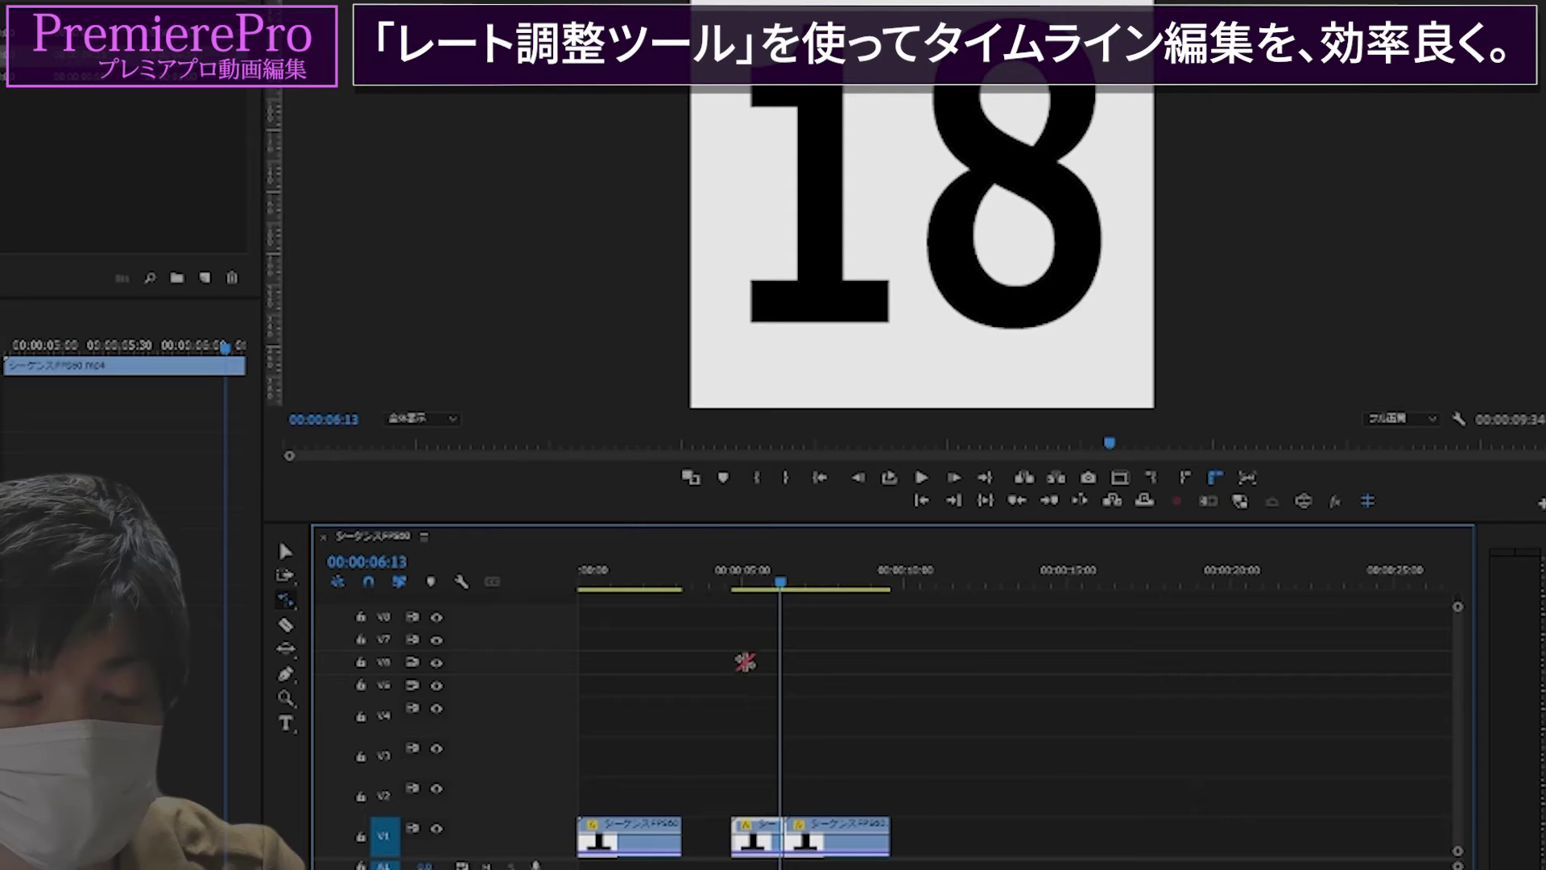
# Replay from just before the middle clip twice to check its faster speed, then stop
pyautogui.click(739, 586)
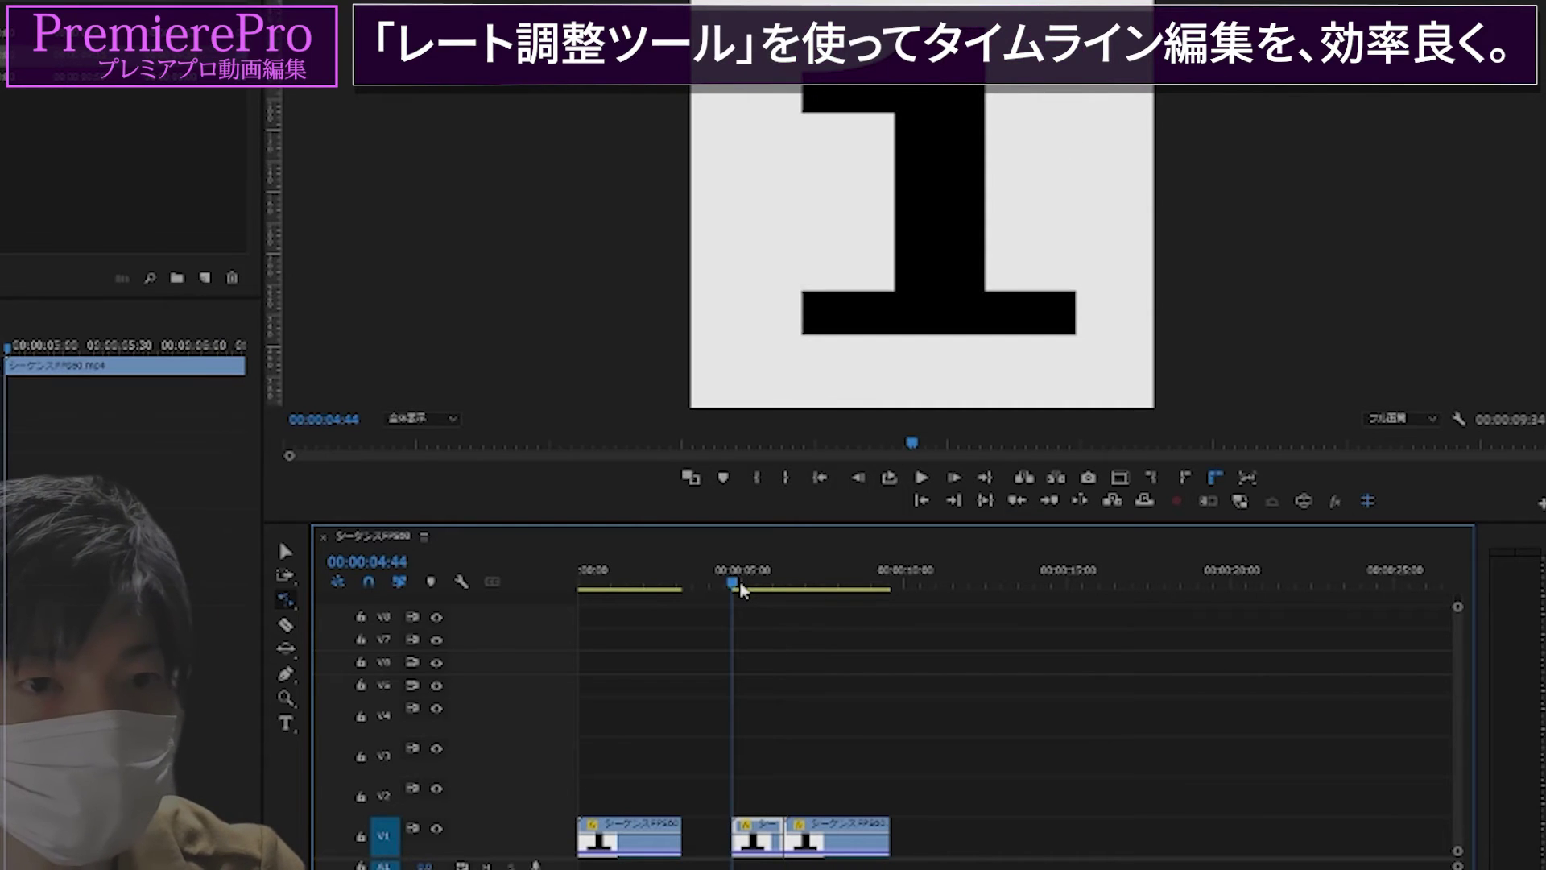
pyautogui.press('space')
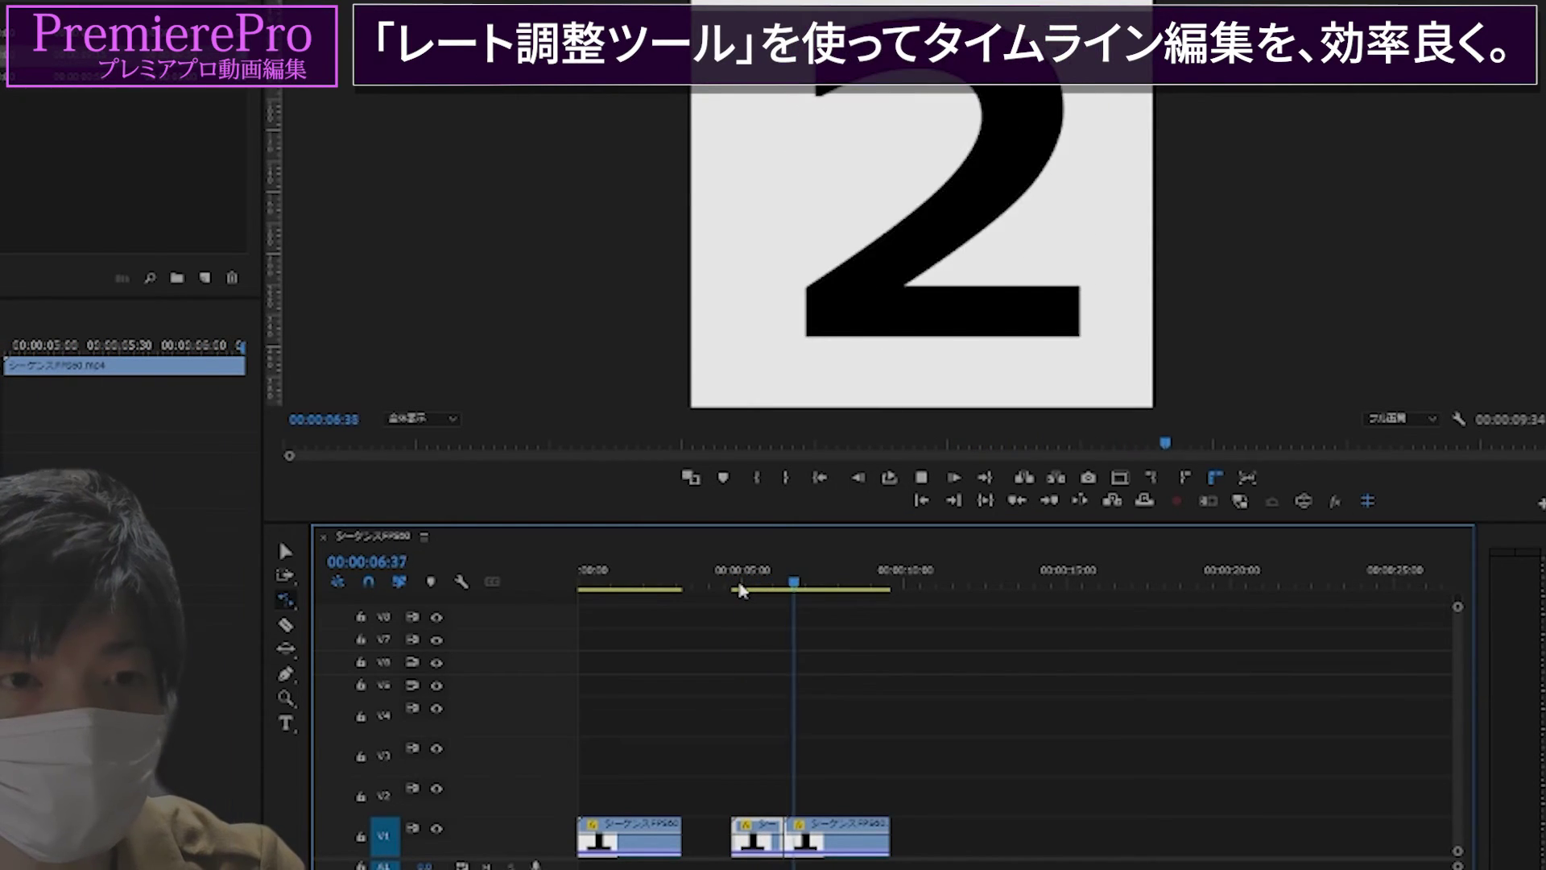
pyautogui.click(740, 587)
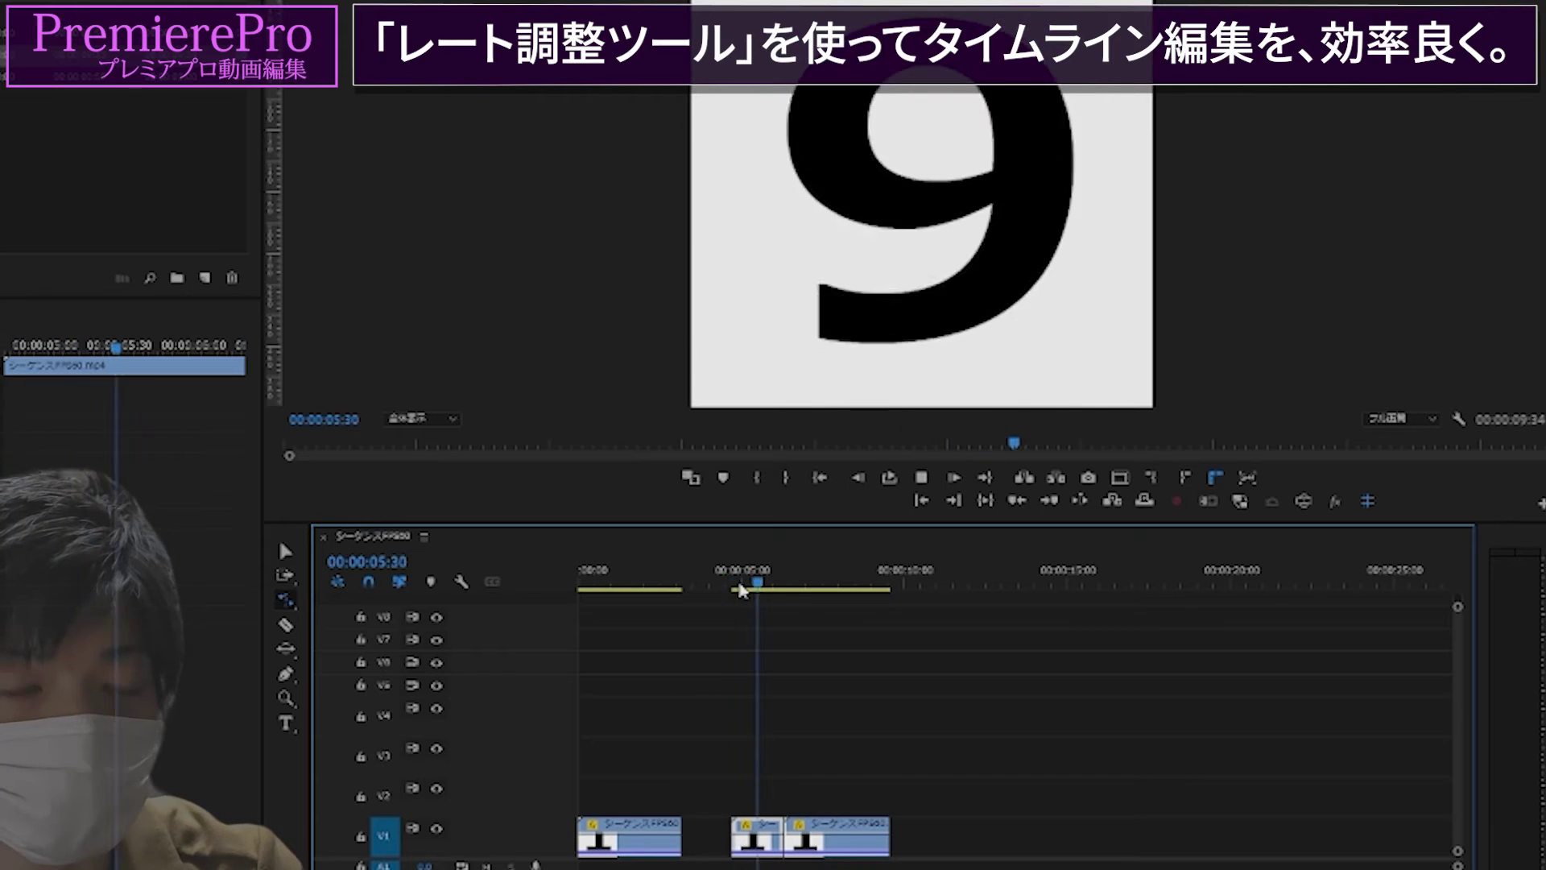
pyautogui.press('space')
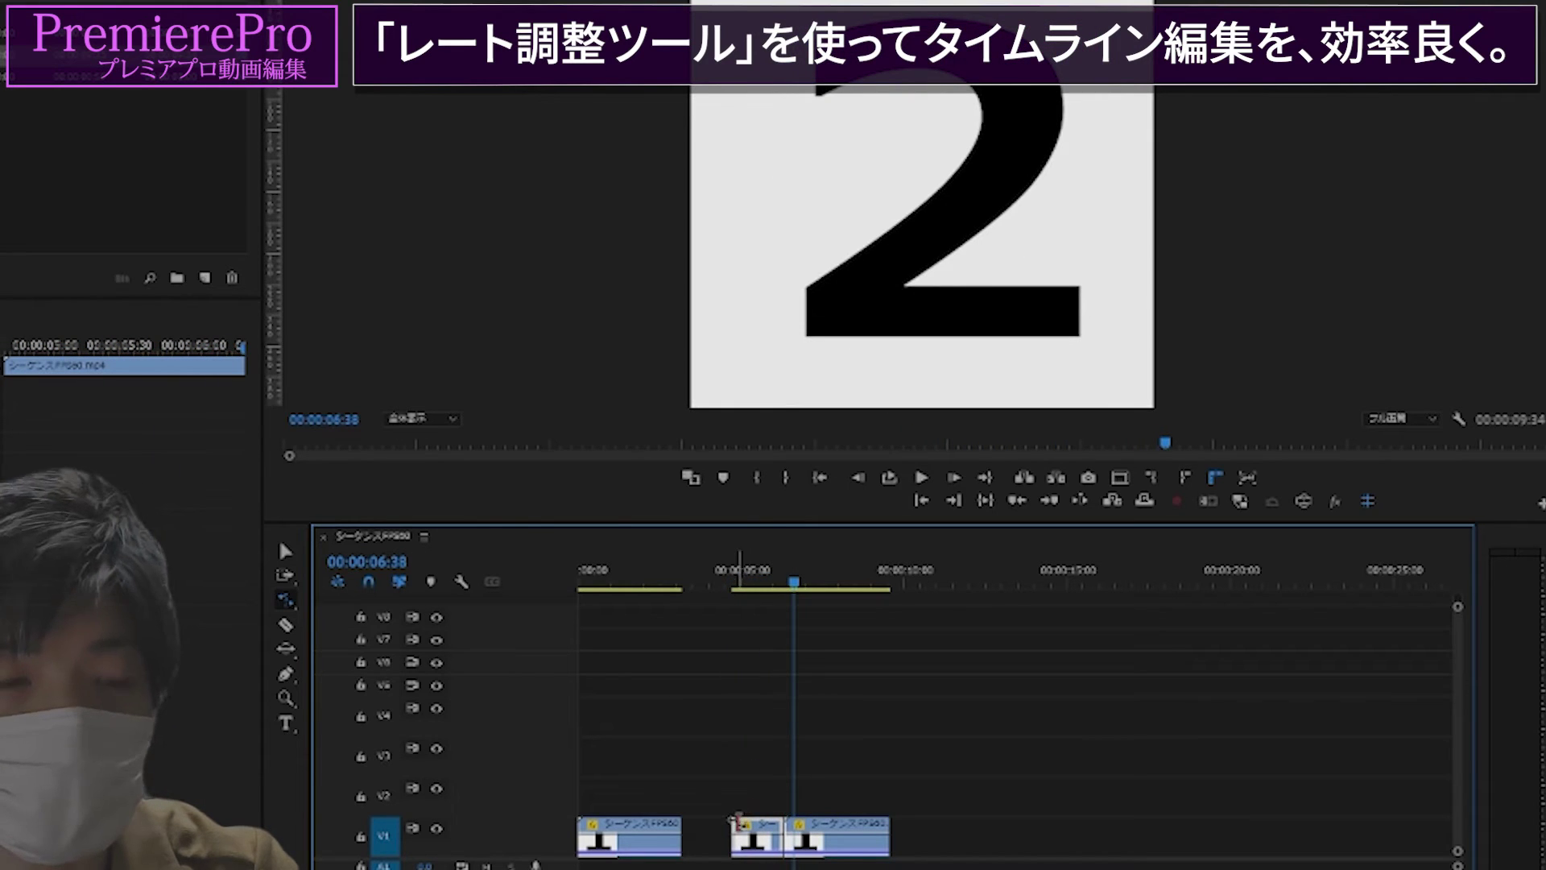
# Rate-stretch the middle clip shorter from its start and the last clip from its end, previewing each change
pyautogui.moveTo(741, 830); pyautogui.dragTo(749, 830)
pyautogui.click(746, 592)
pyautogui.press('space')
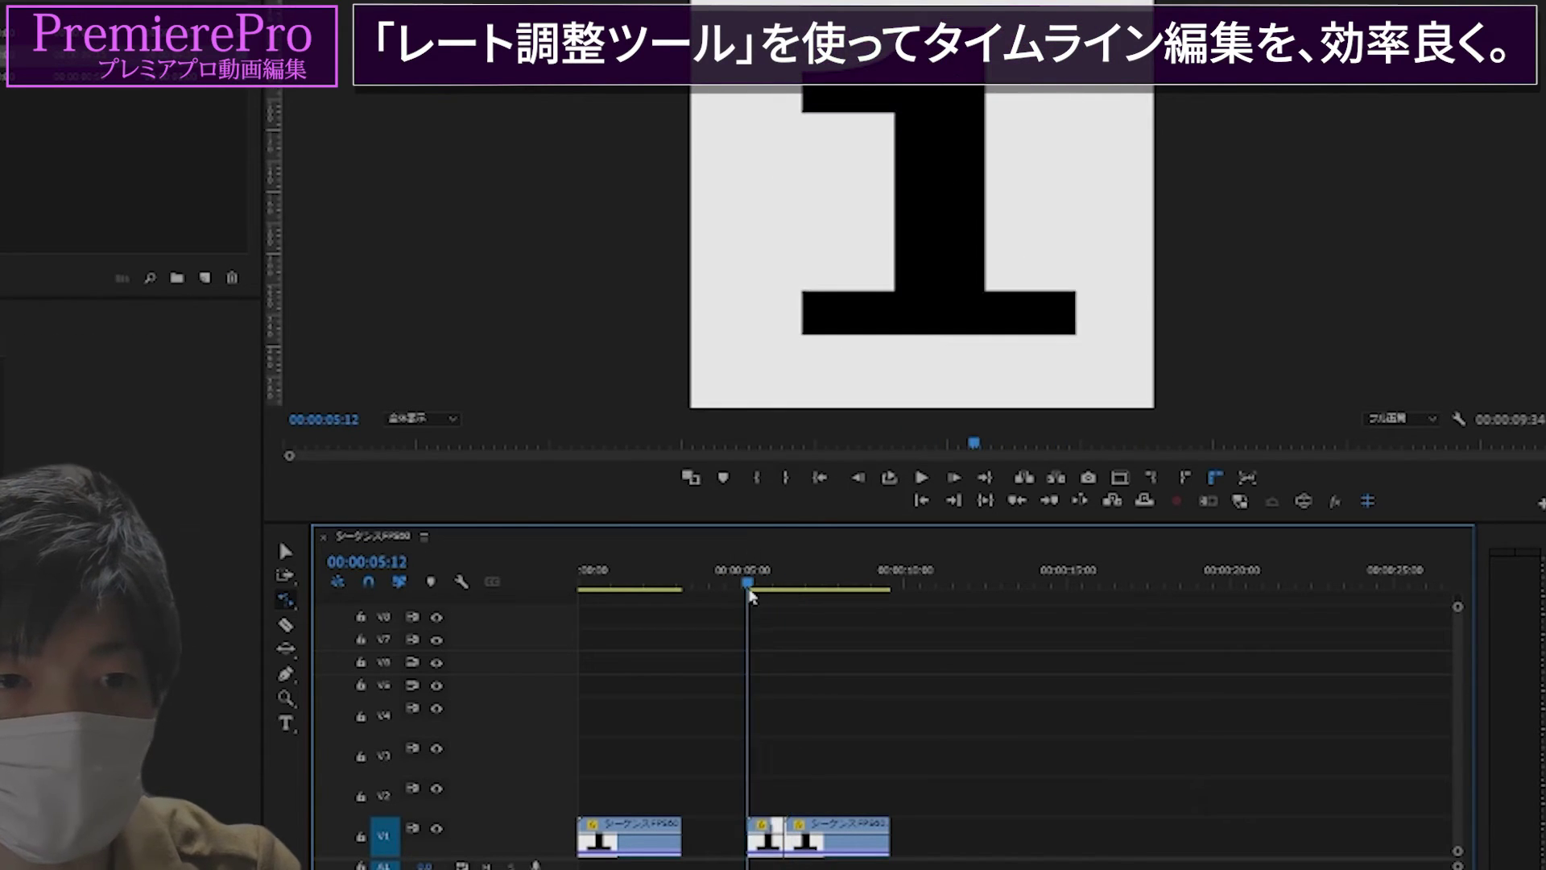
pyautogui.moveTo(749, 830); pyautogui.dragTo(757, 830)
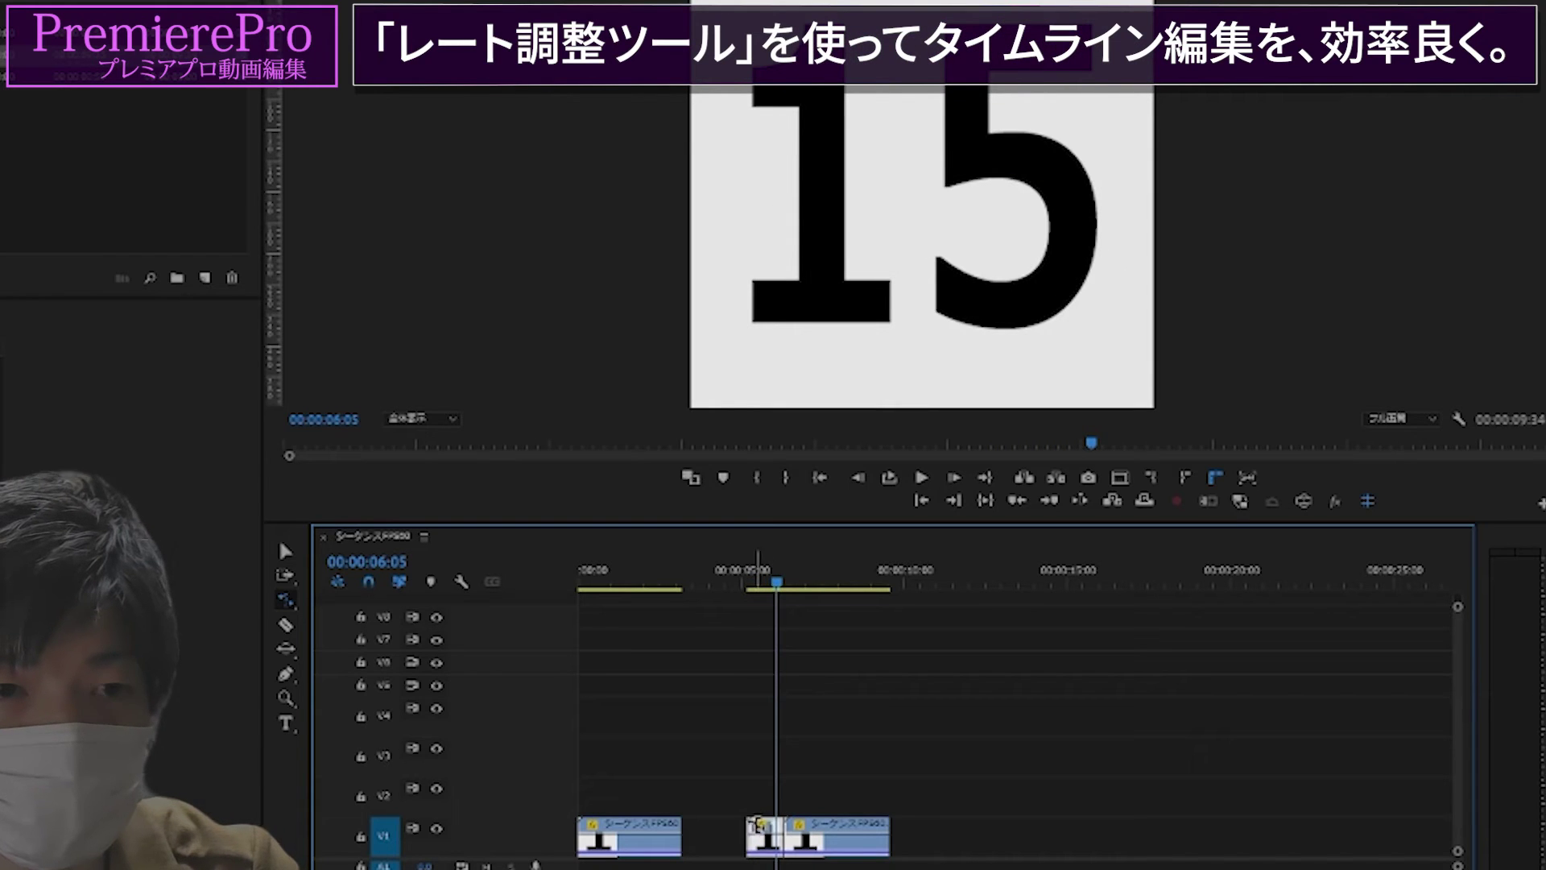
pyautogui.click(757, 592)
pyautogui.press('space')
pyautogui.click(755, 588)
pyautogui.press('space')
pyautogui.press('space')
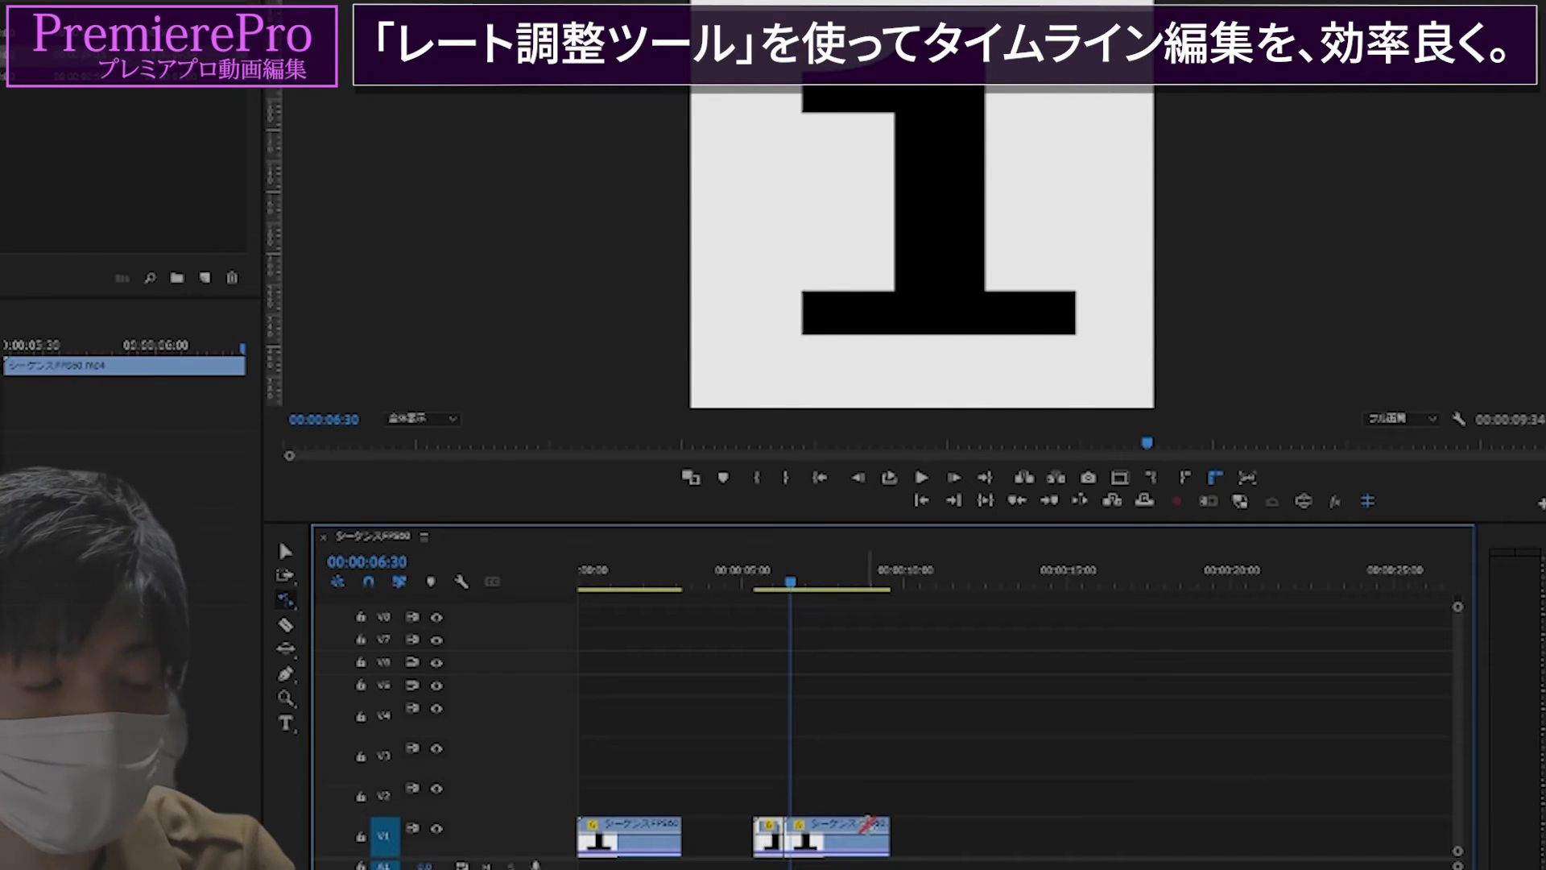
pyautogui.moveTo(801, 824); pyautogui.dragTo(816, 825)
pyautogui.press('space')
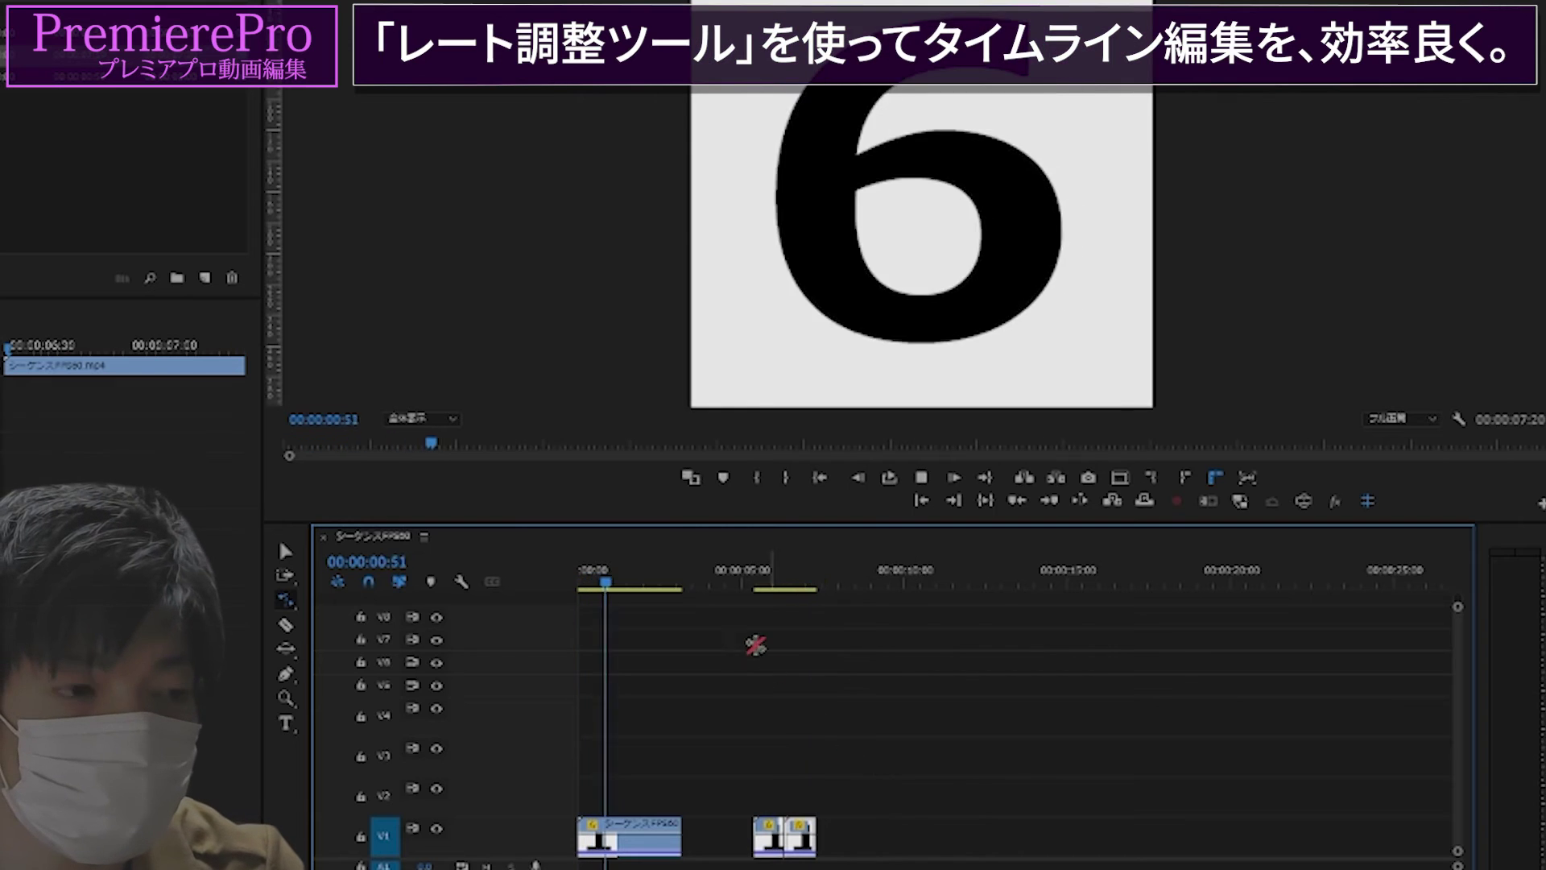
# Ripple delete the empty gap after the first clip, so the sequence ends about 00:00:05:07
pyautogui.click(759, 588)
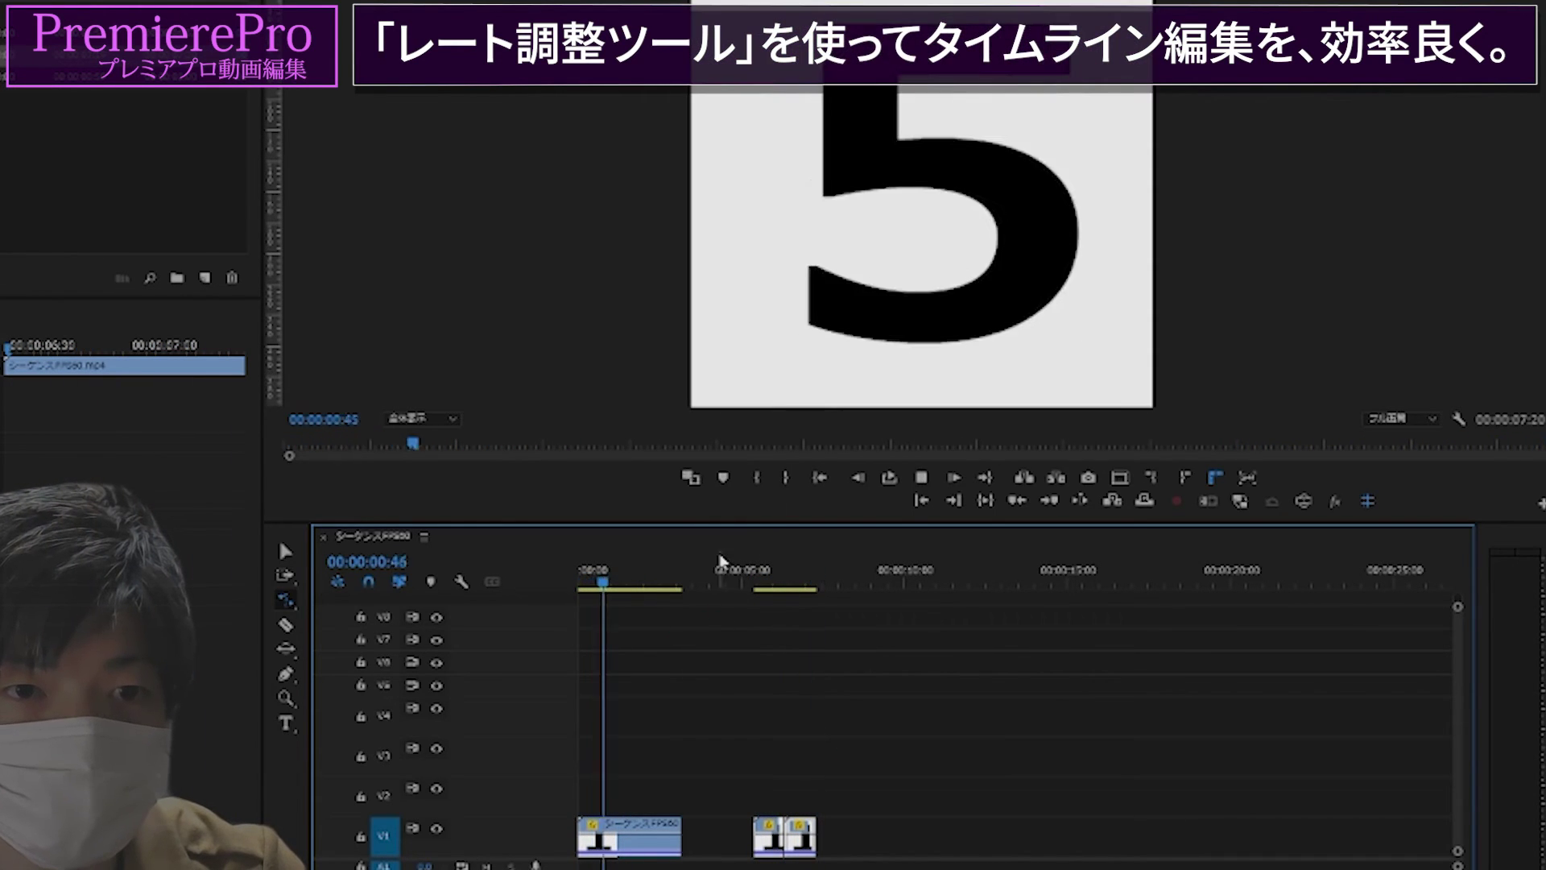
pyautogui.click(741, 573)
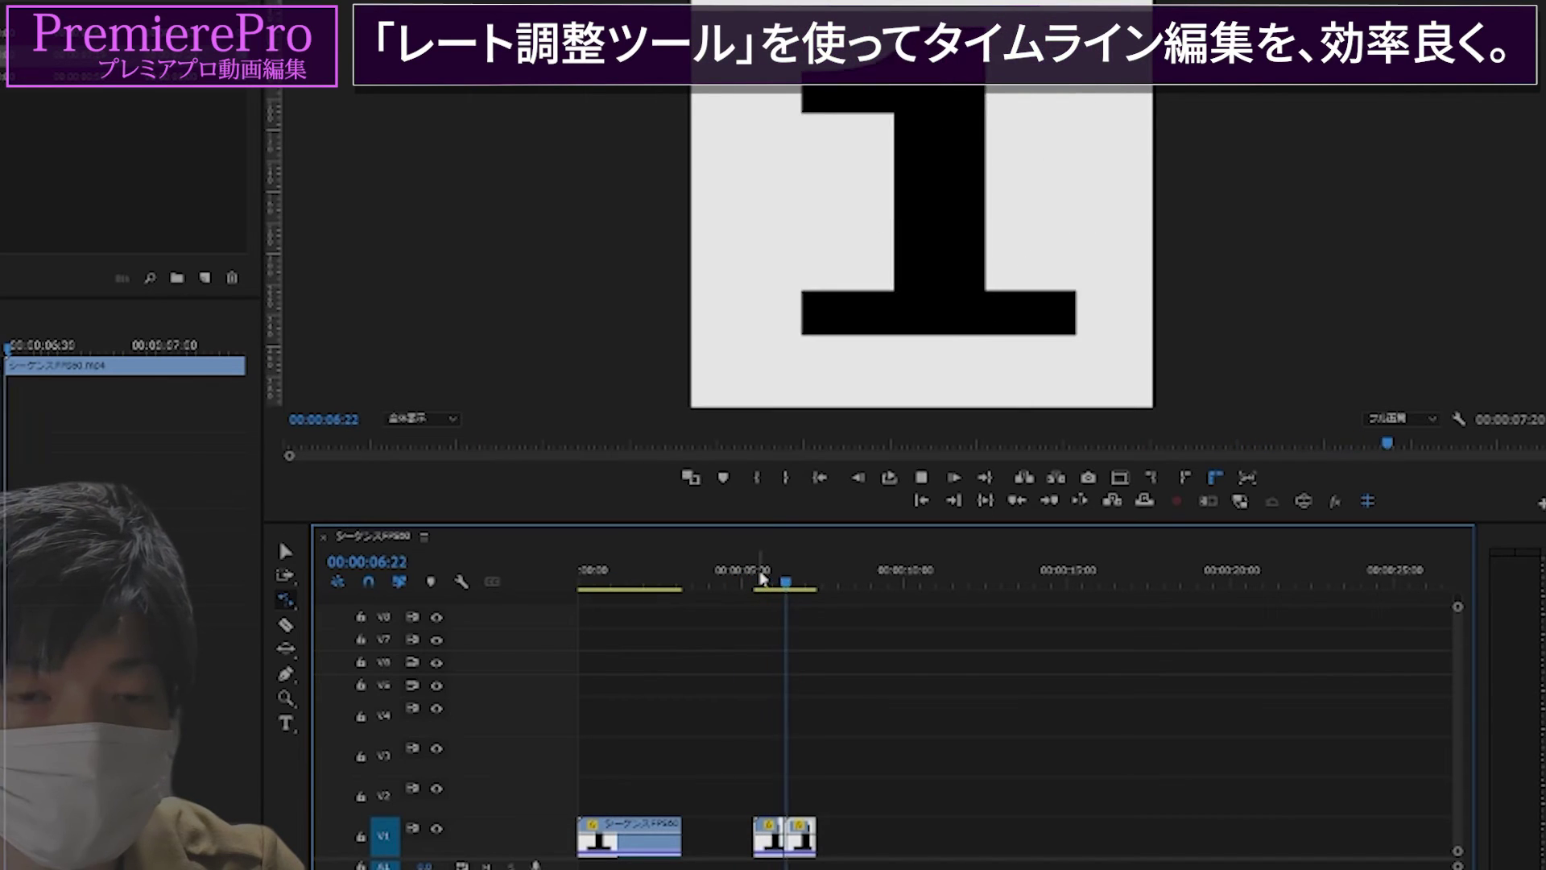
pyautogui.press('space')
pyautogui.click(720, 829)
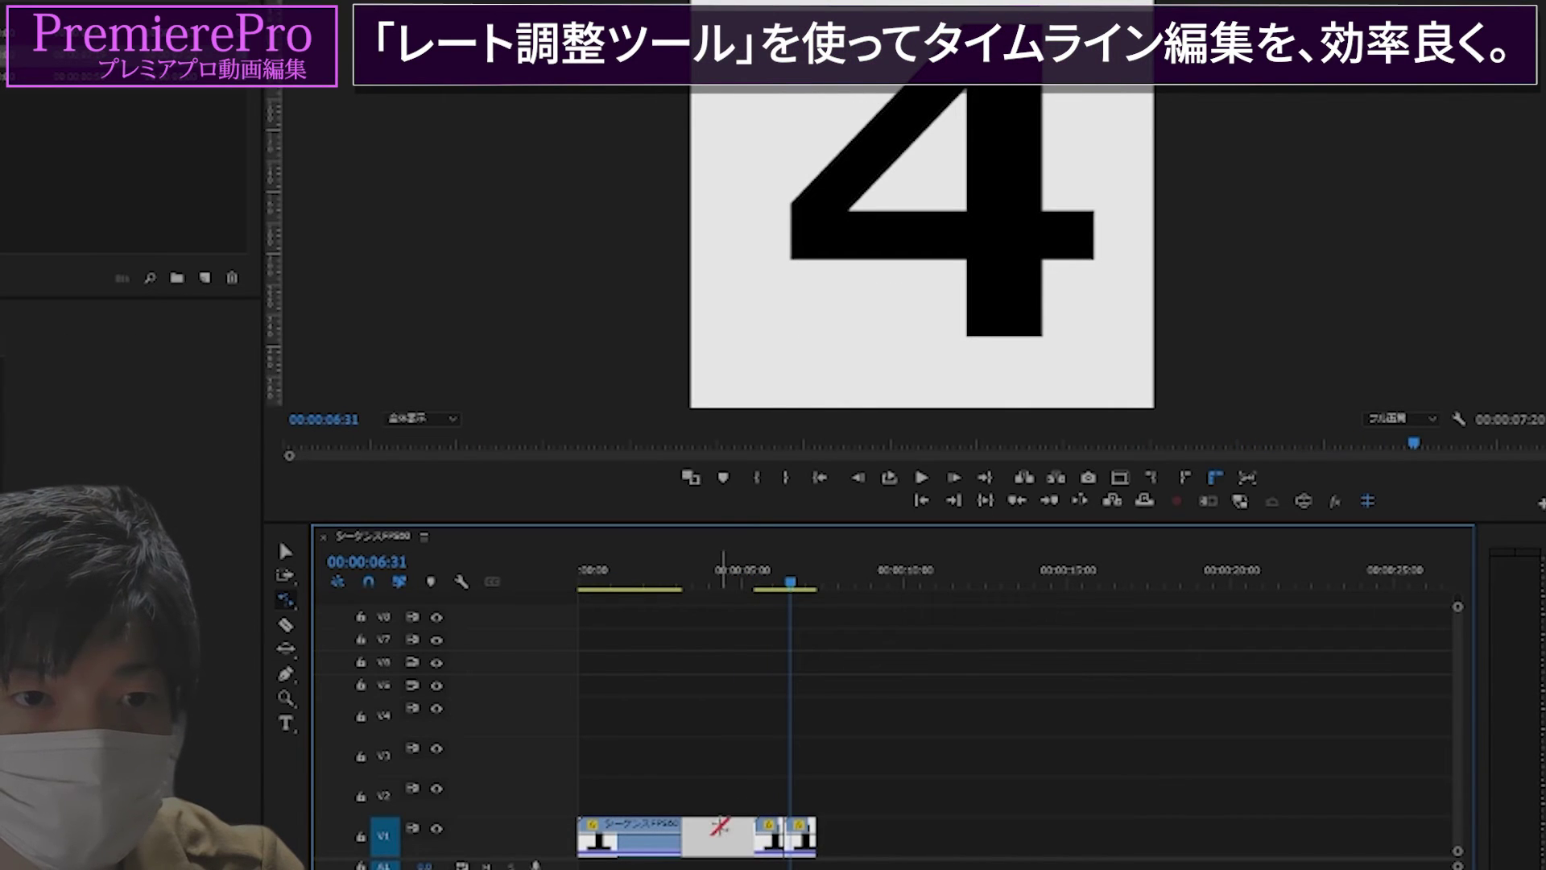
pyautogui.press('Delete')
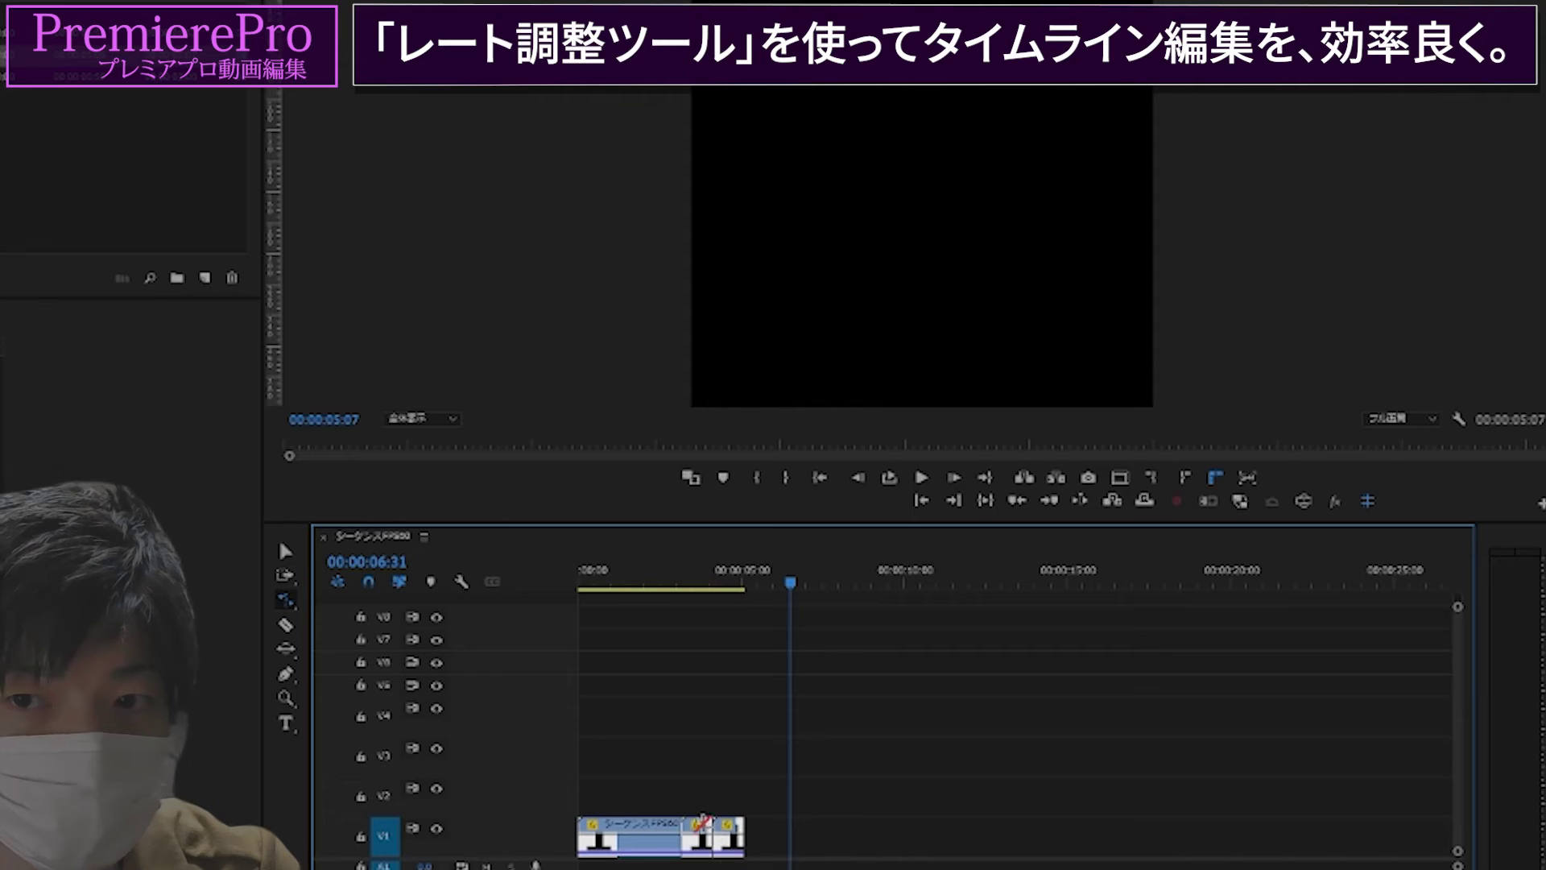
pyautogui.press('v')
pyautogui.press('Up')
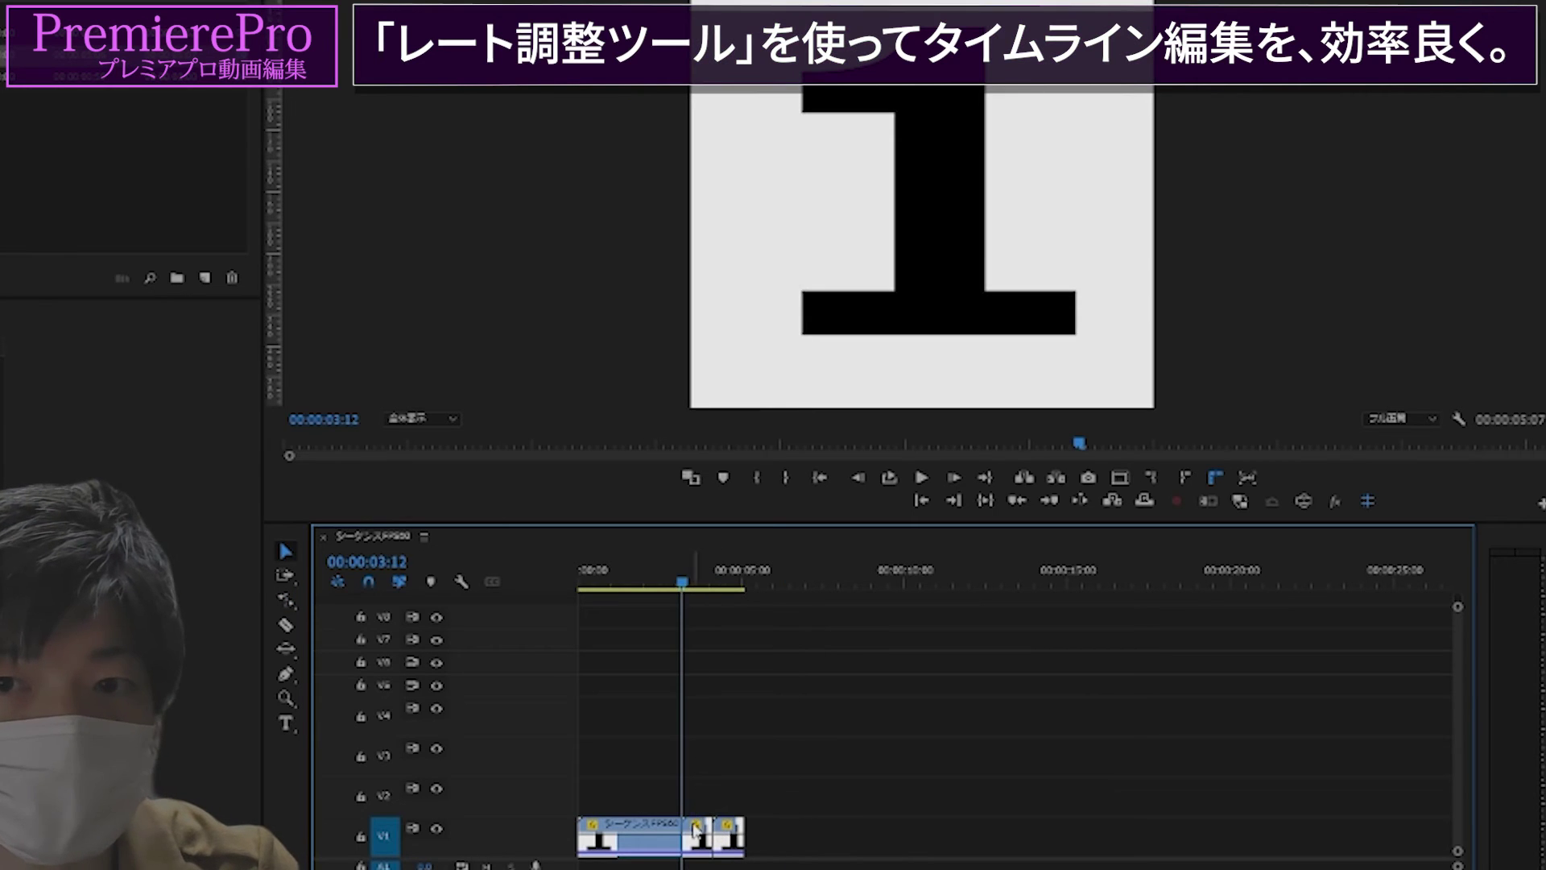
pyautogui.rightClick(693, 830)
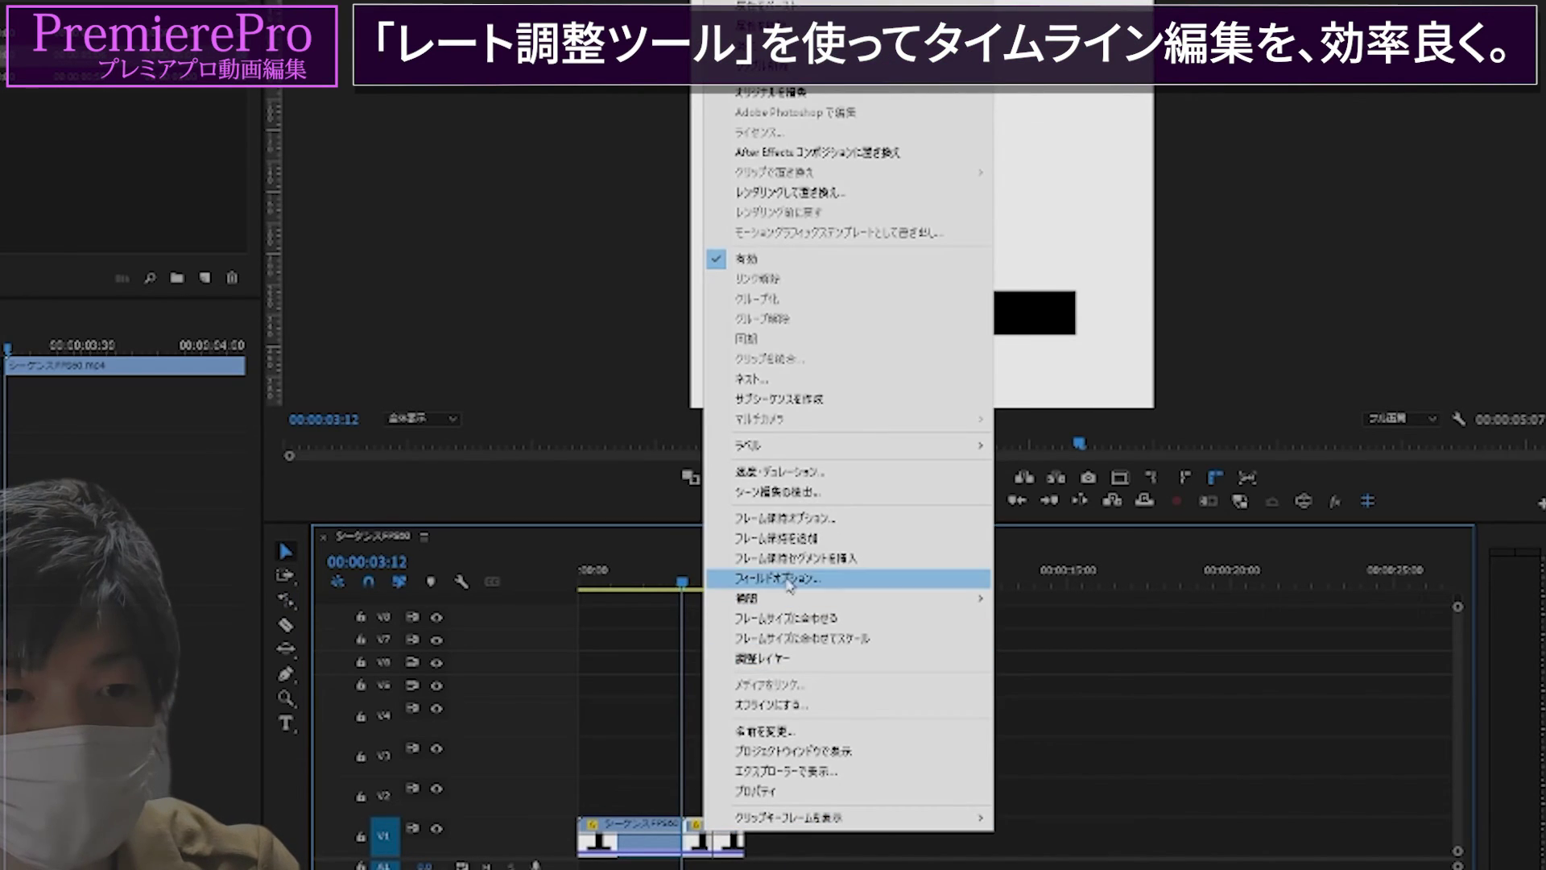
pyautogui.click(827, 492)
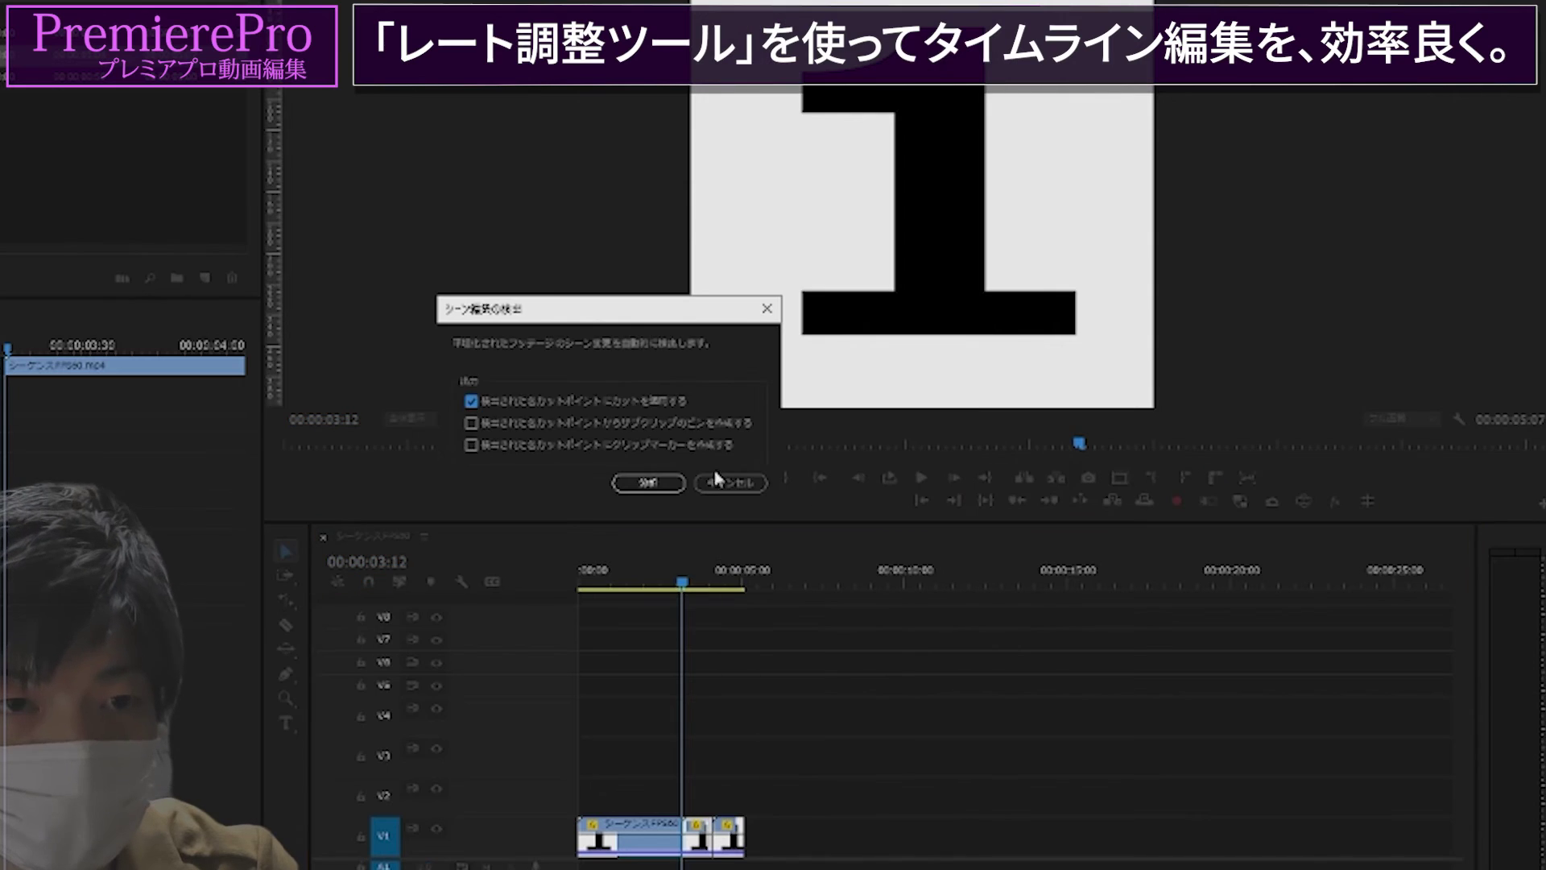
pyautogui.click(648, 483)
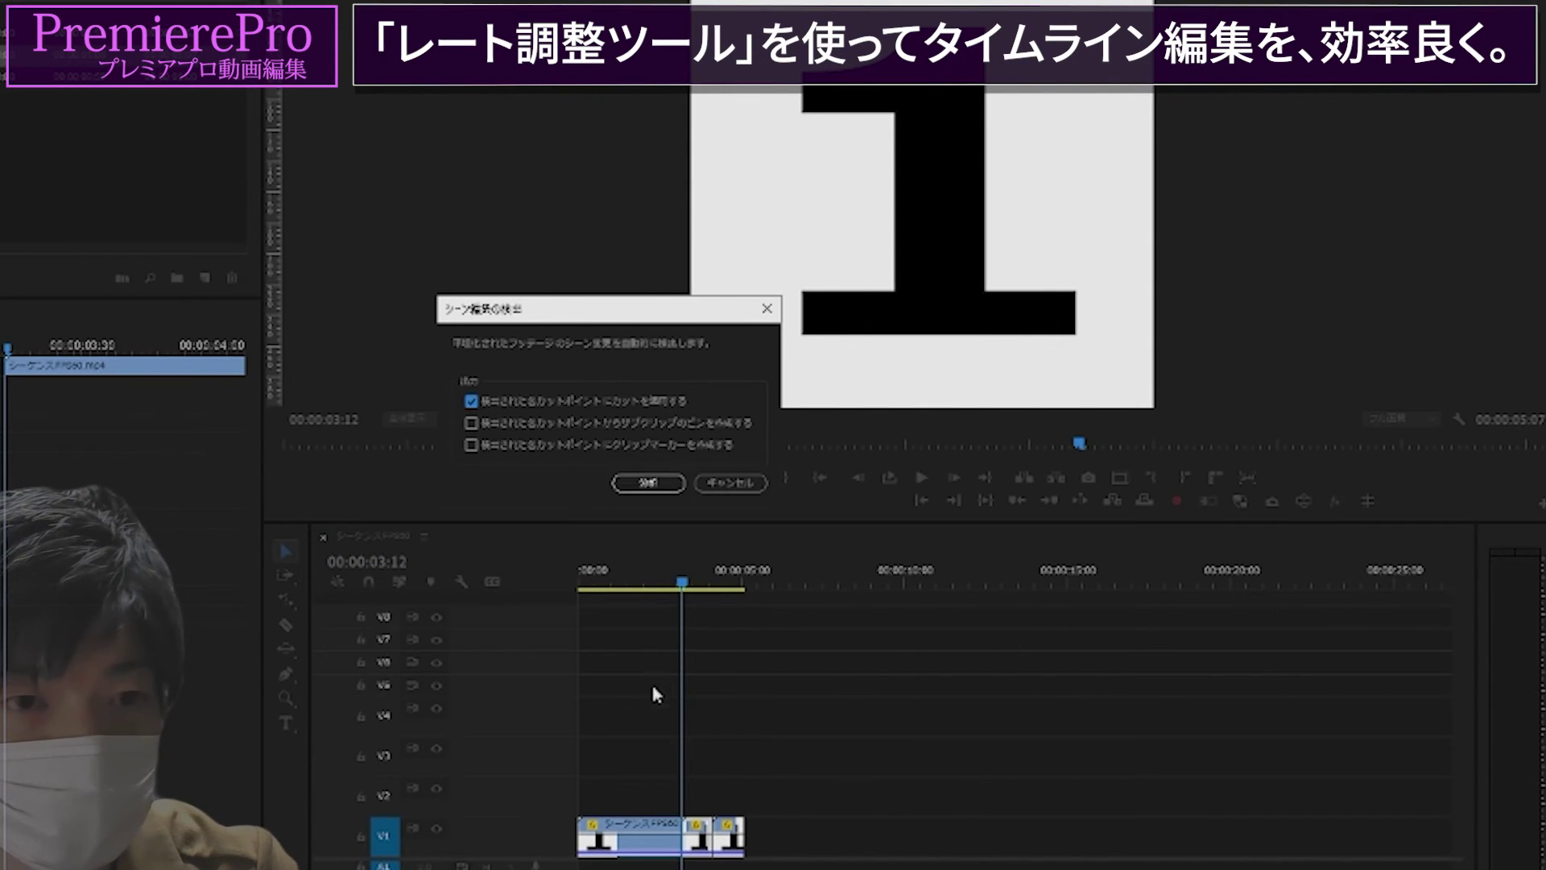
pyautogui.rightClick(641, 836)
pyautogui.click(720, 509)
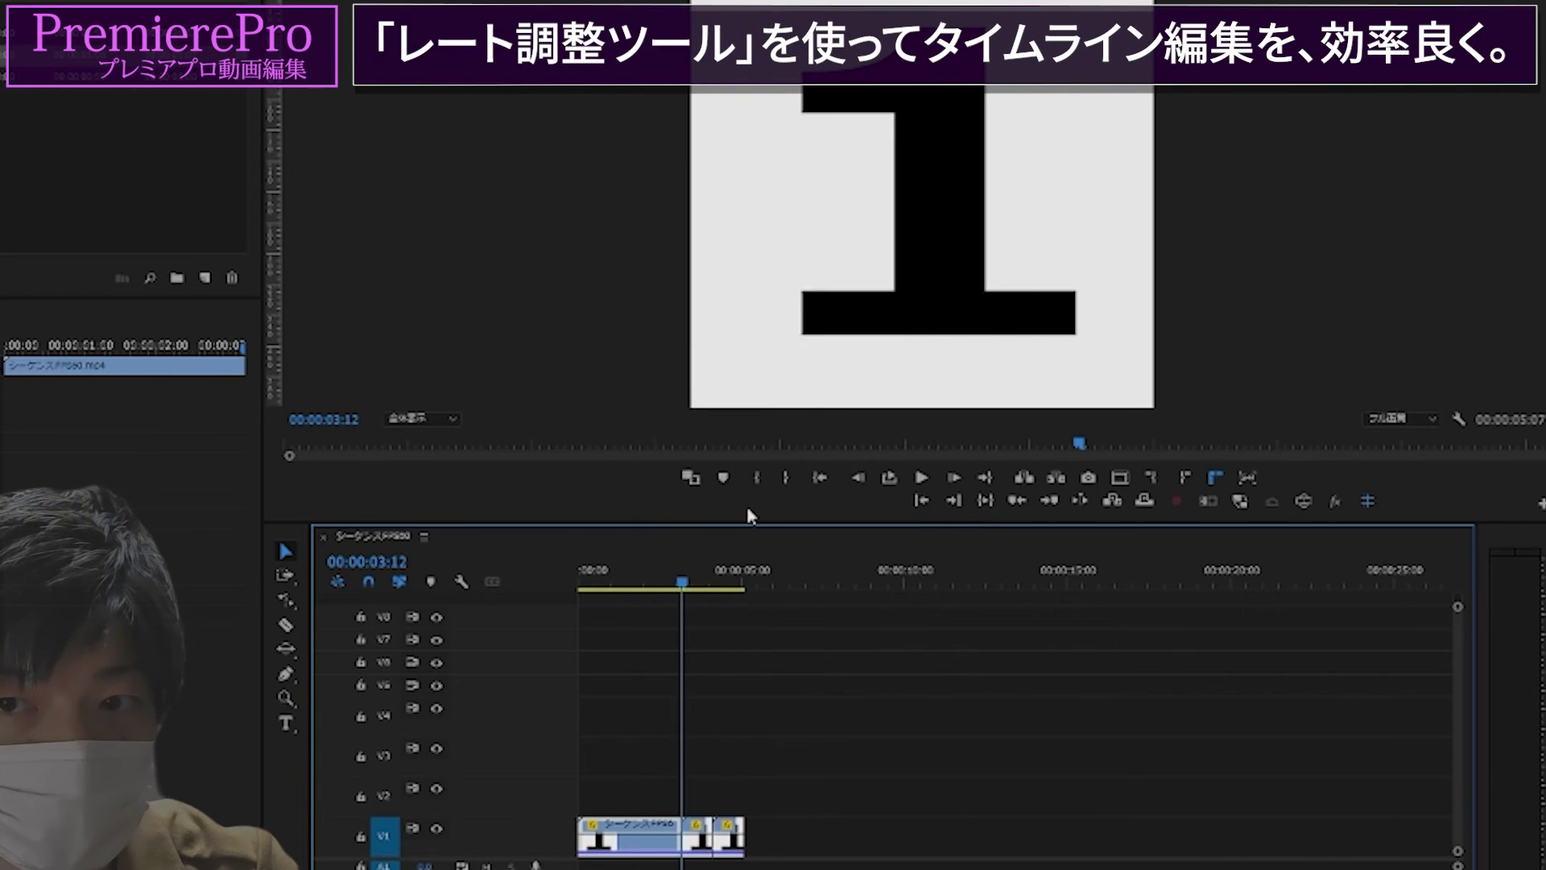
pyautogui.press('Escape')
pyautogui.rightClick(644, 834)
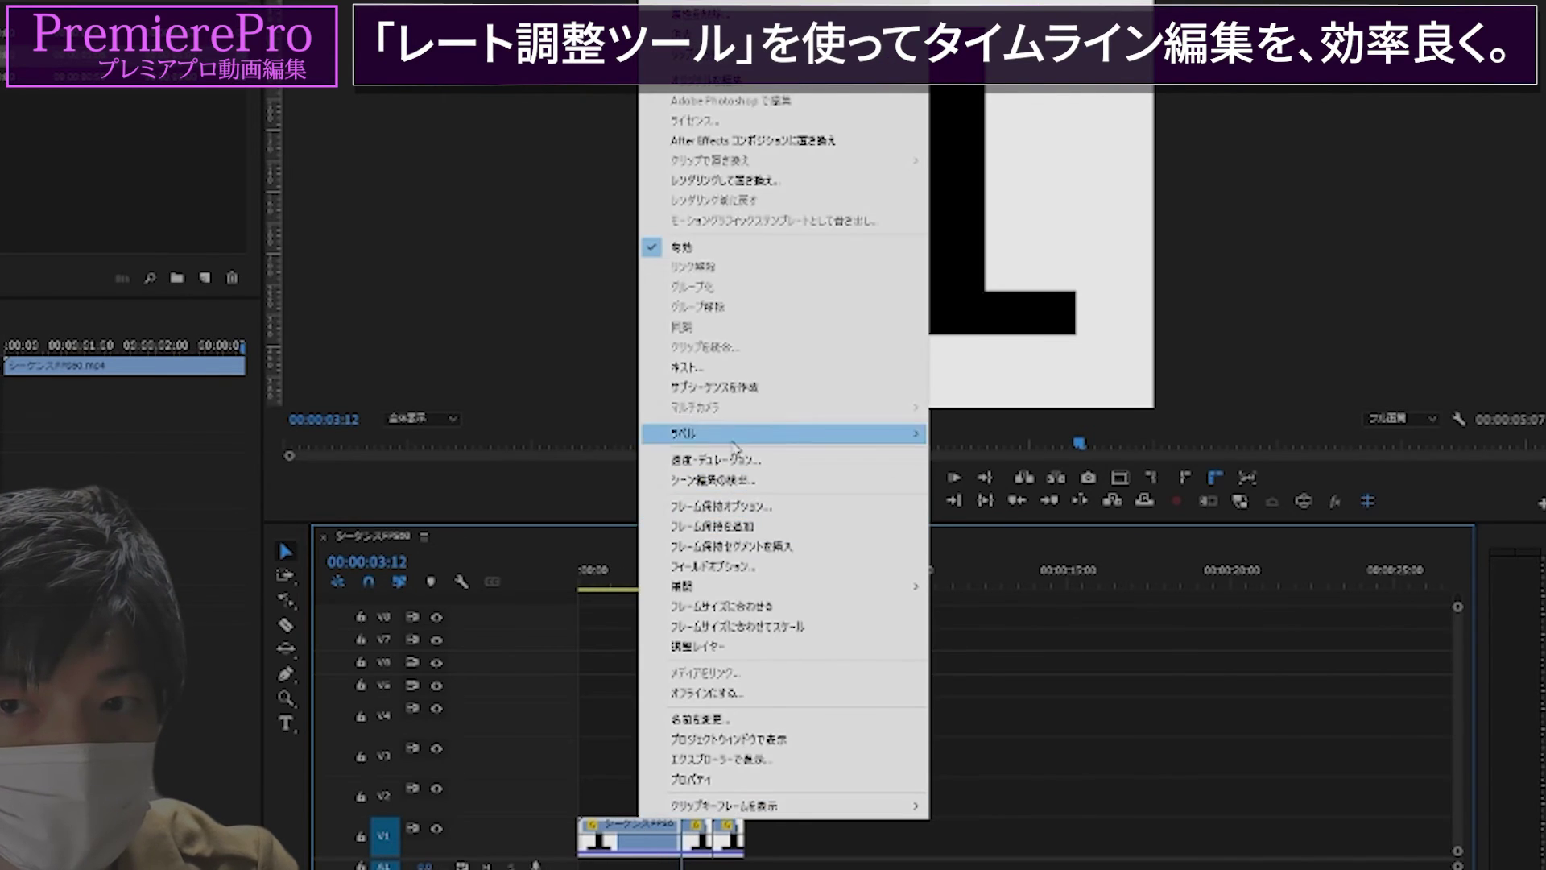
pyautogui.click(703, 460)
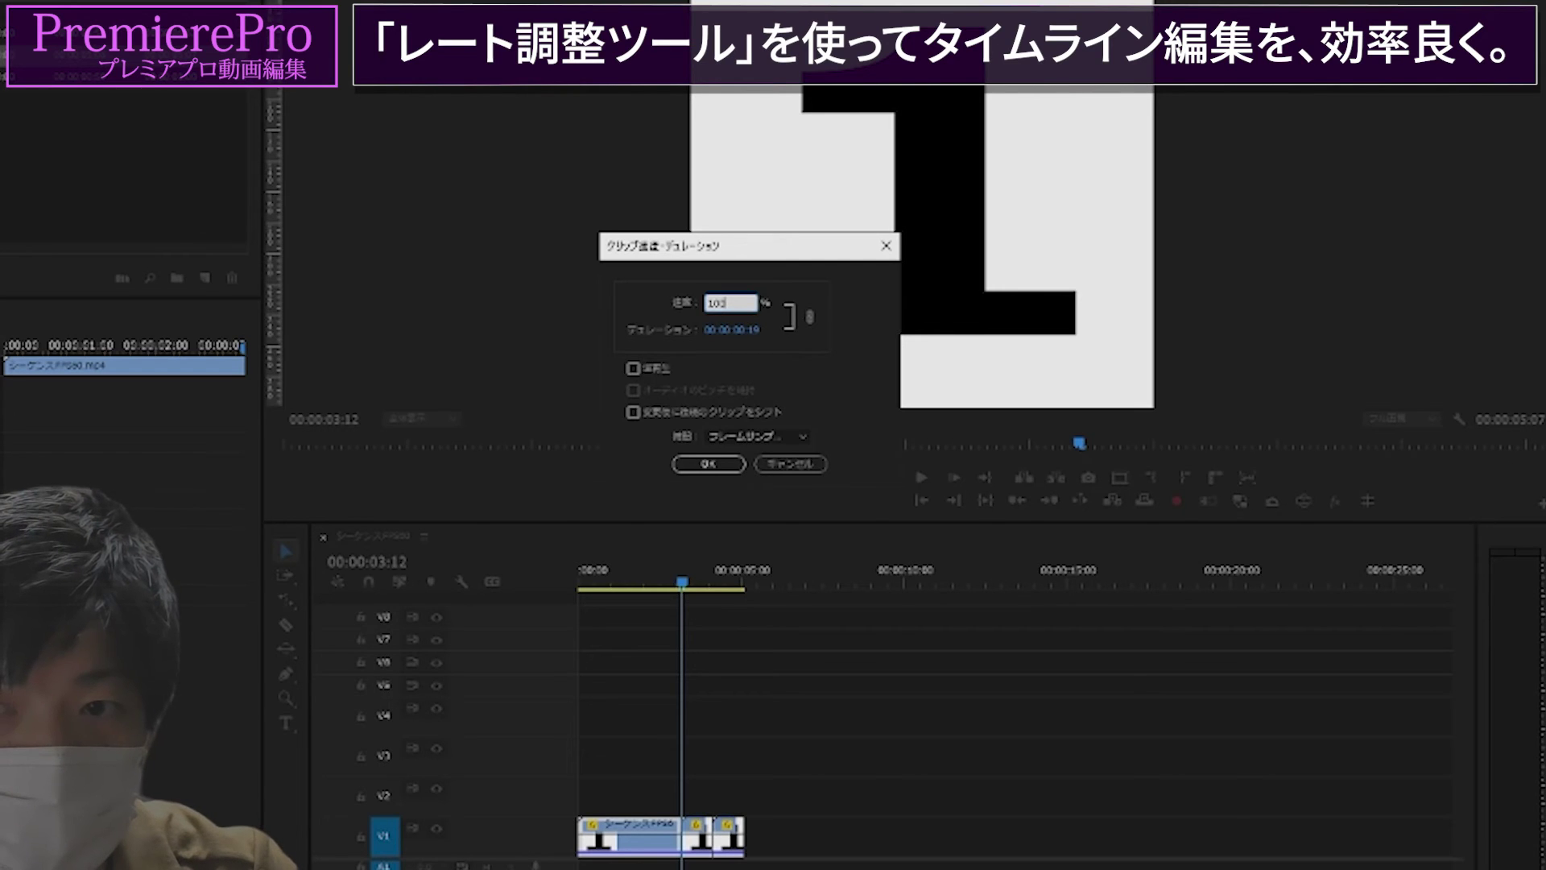
pyautogui.press('Return')
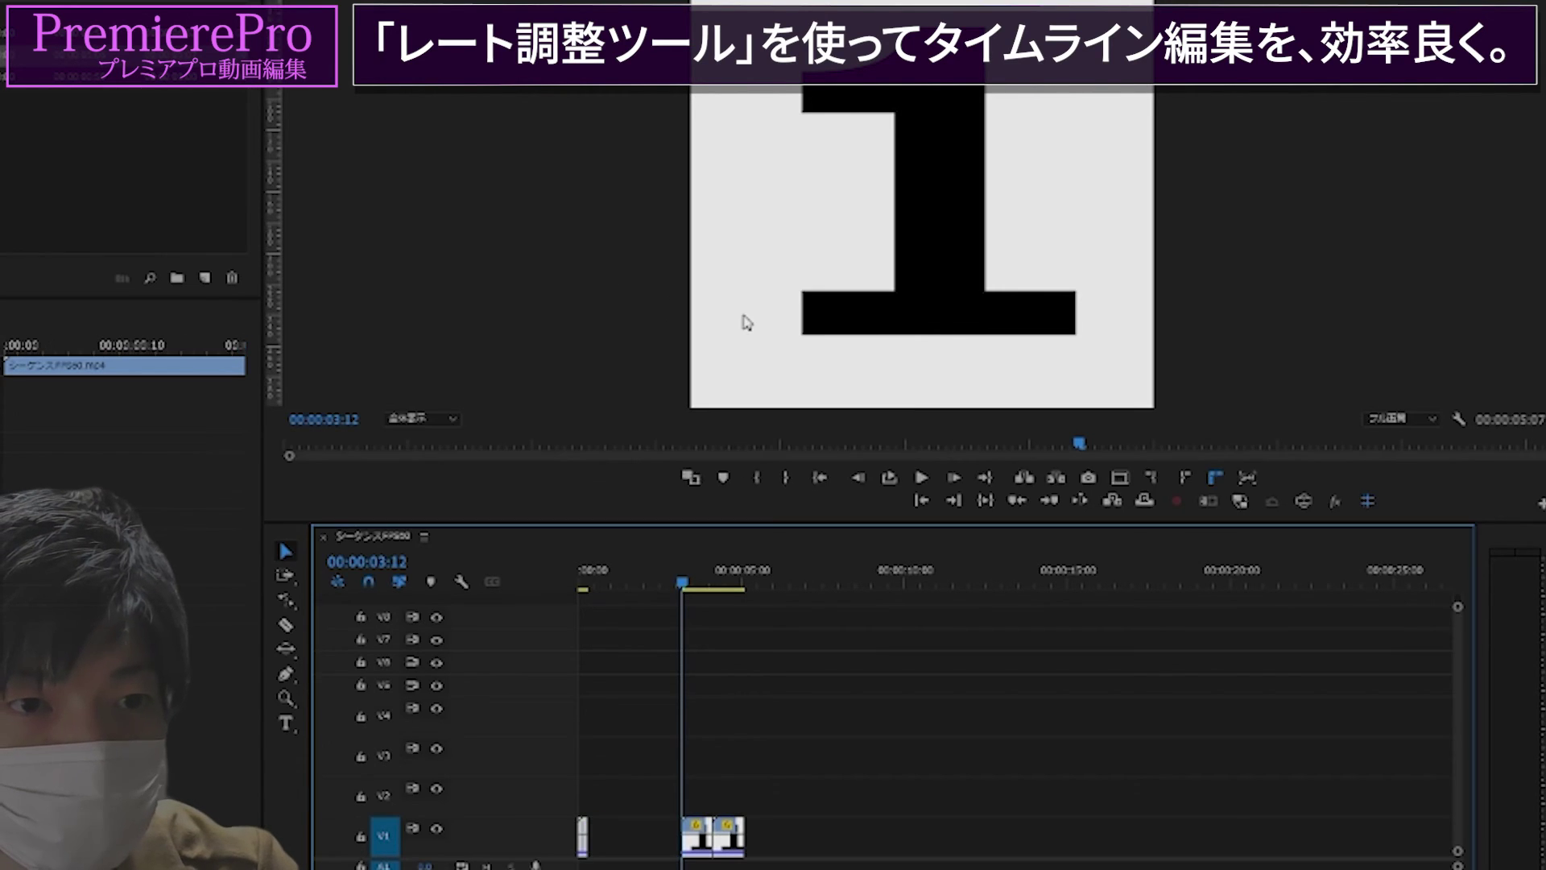
pyautogui.hotkey('ctrl', 'z')
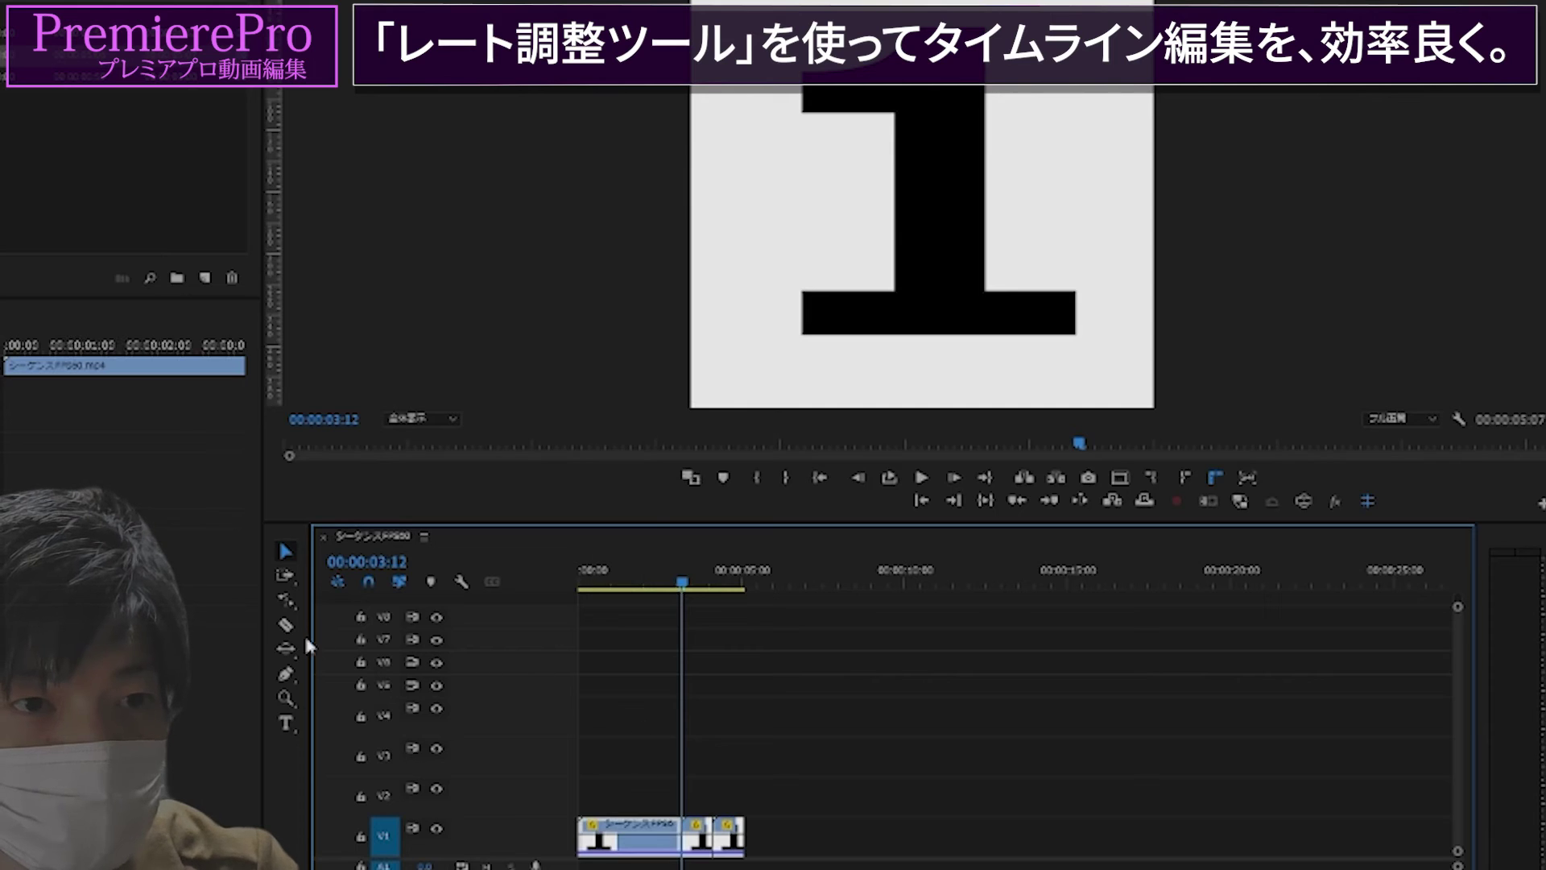
# Rate-stretch the first clip shorter by dragging its start later, then preview the faster timing
pyautogui.press('r')
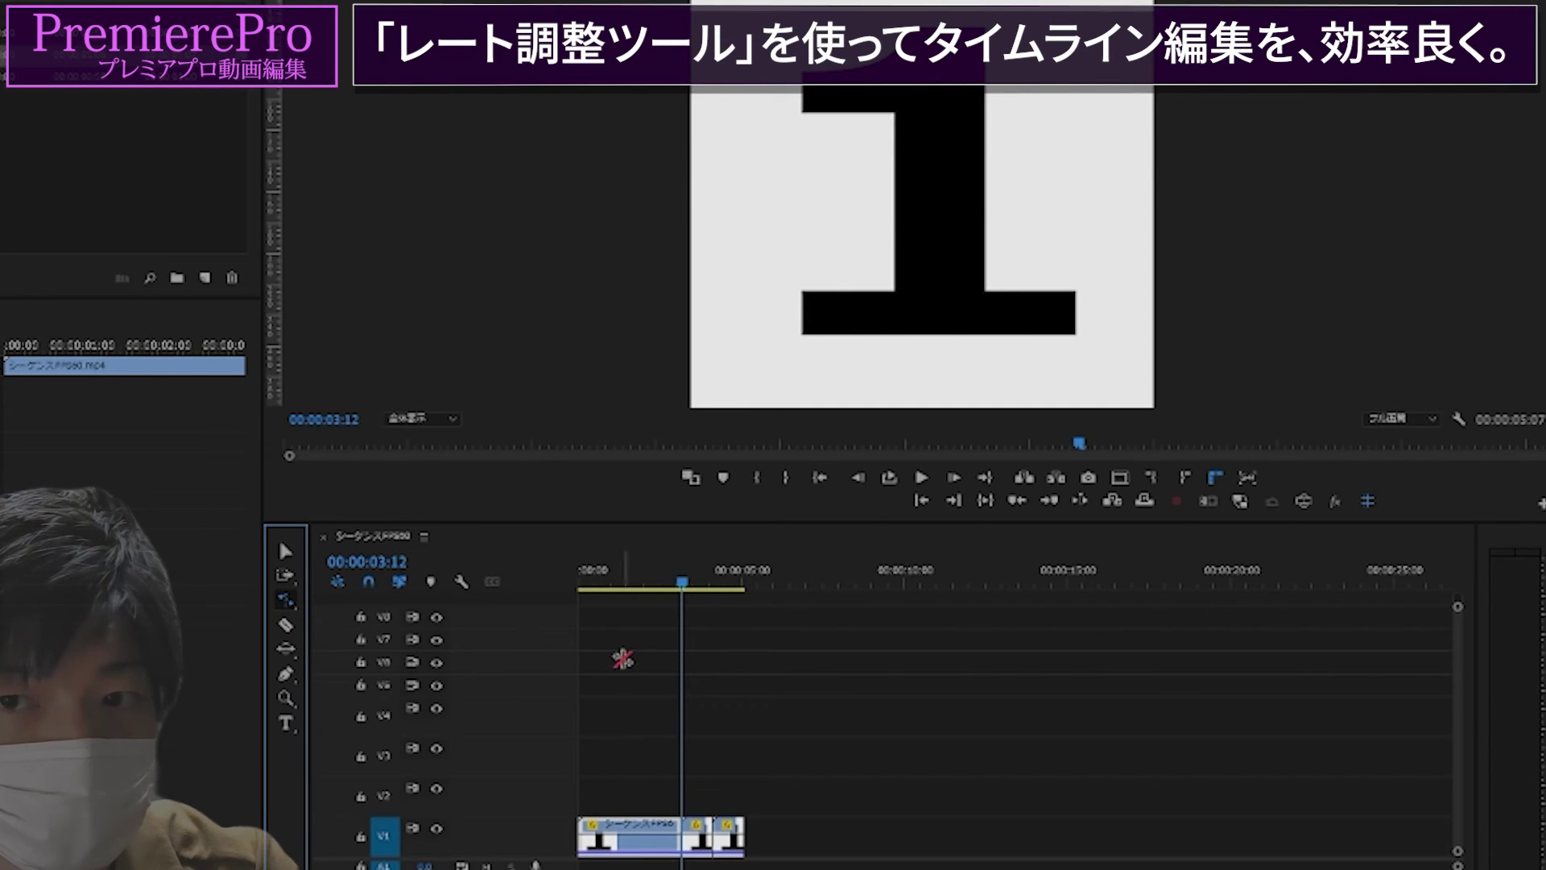
pyautogui.click(622, 738)
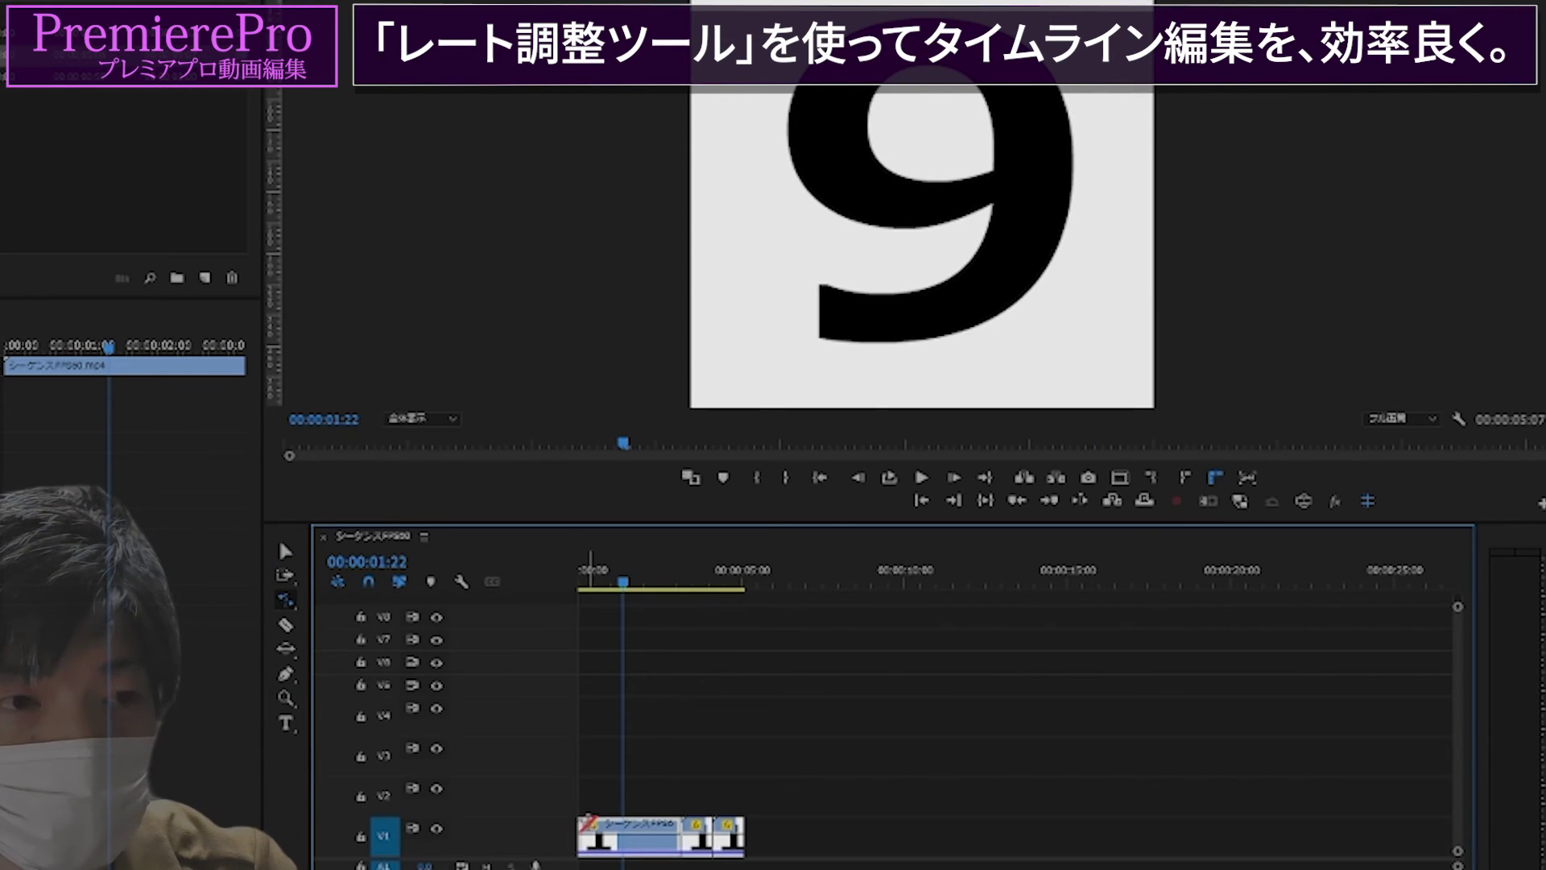
pyautogui.moveTo(588, 823); pyautogui.dragTo(615, 826)
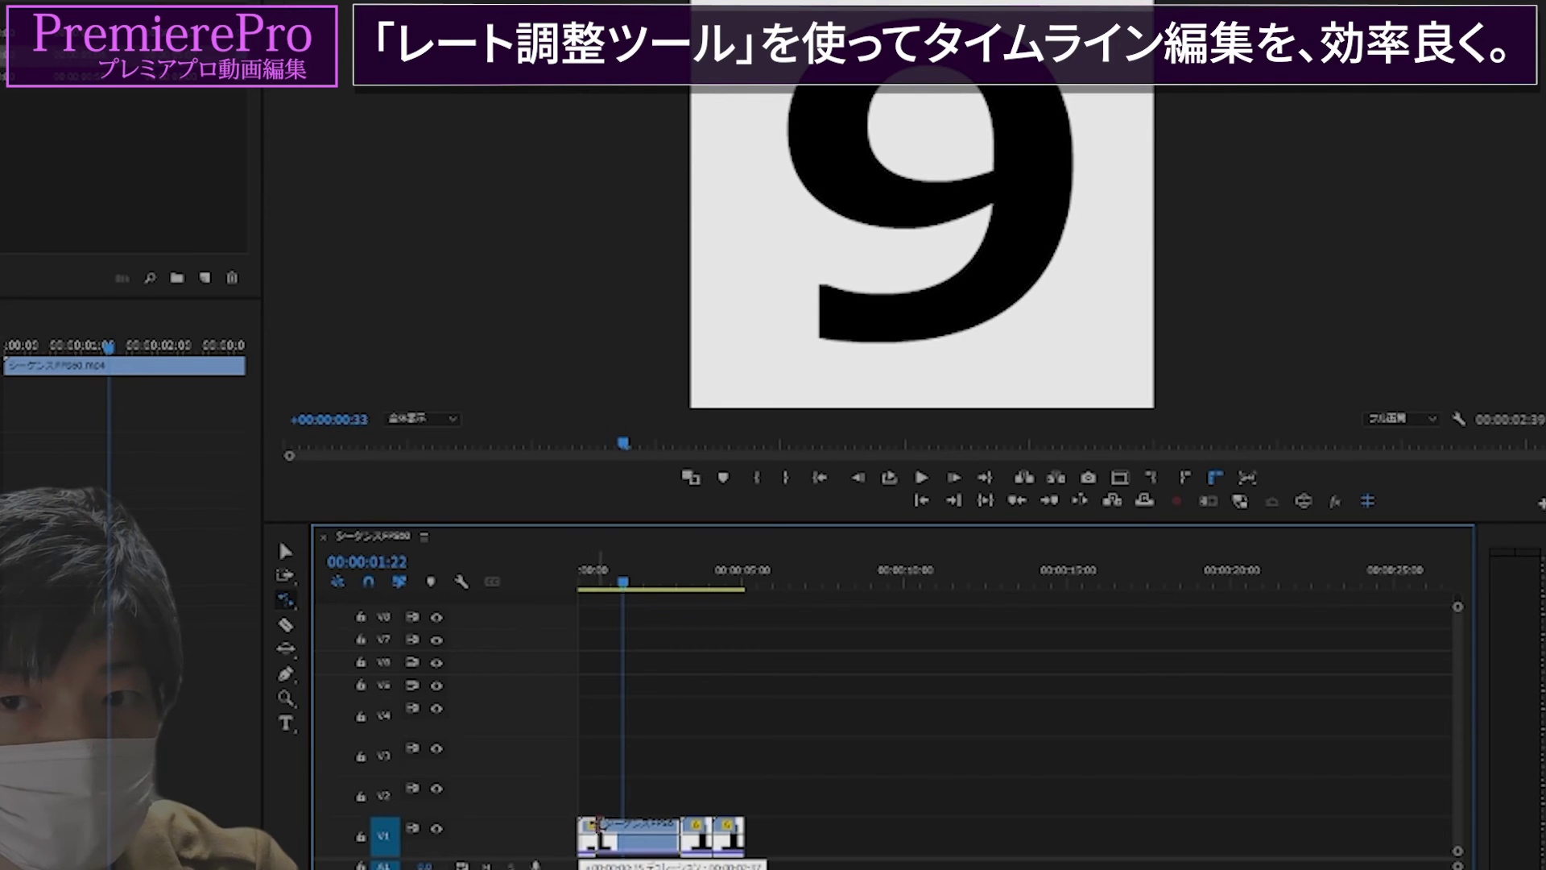
pyautogui.moveTo(614, 826); pyautogui.dragTo(624, 826)
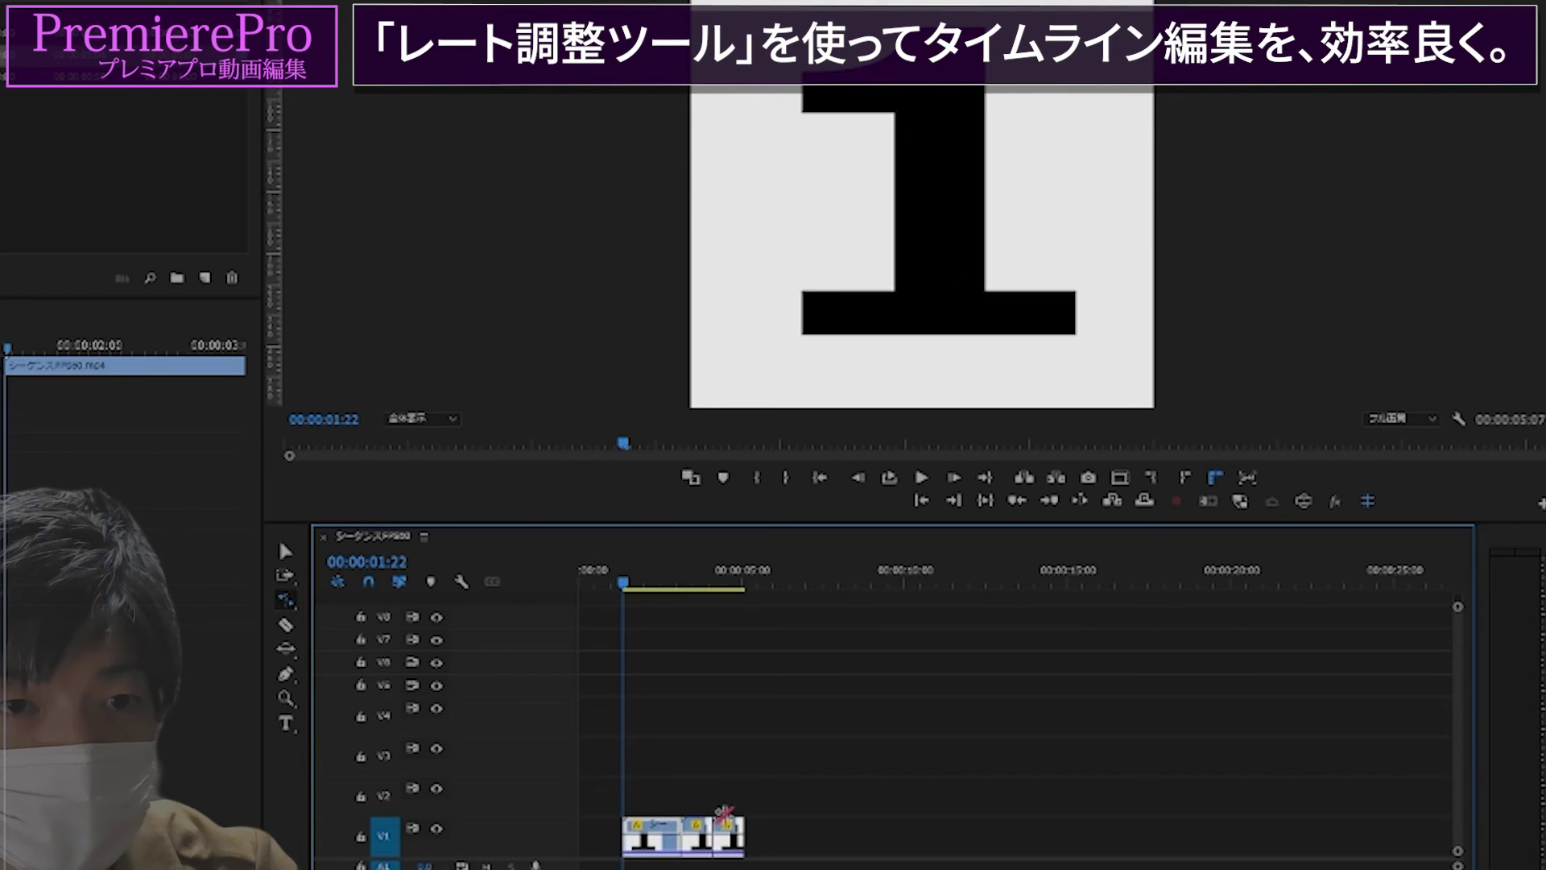
pyautogui.press('space')
pyautogui.moveTo(625, 823); pyautogui.dragTo(648, 823)
pyautogui.click(657, 581)
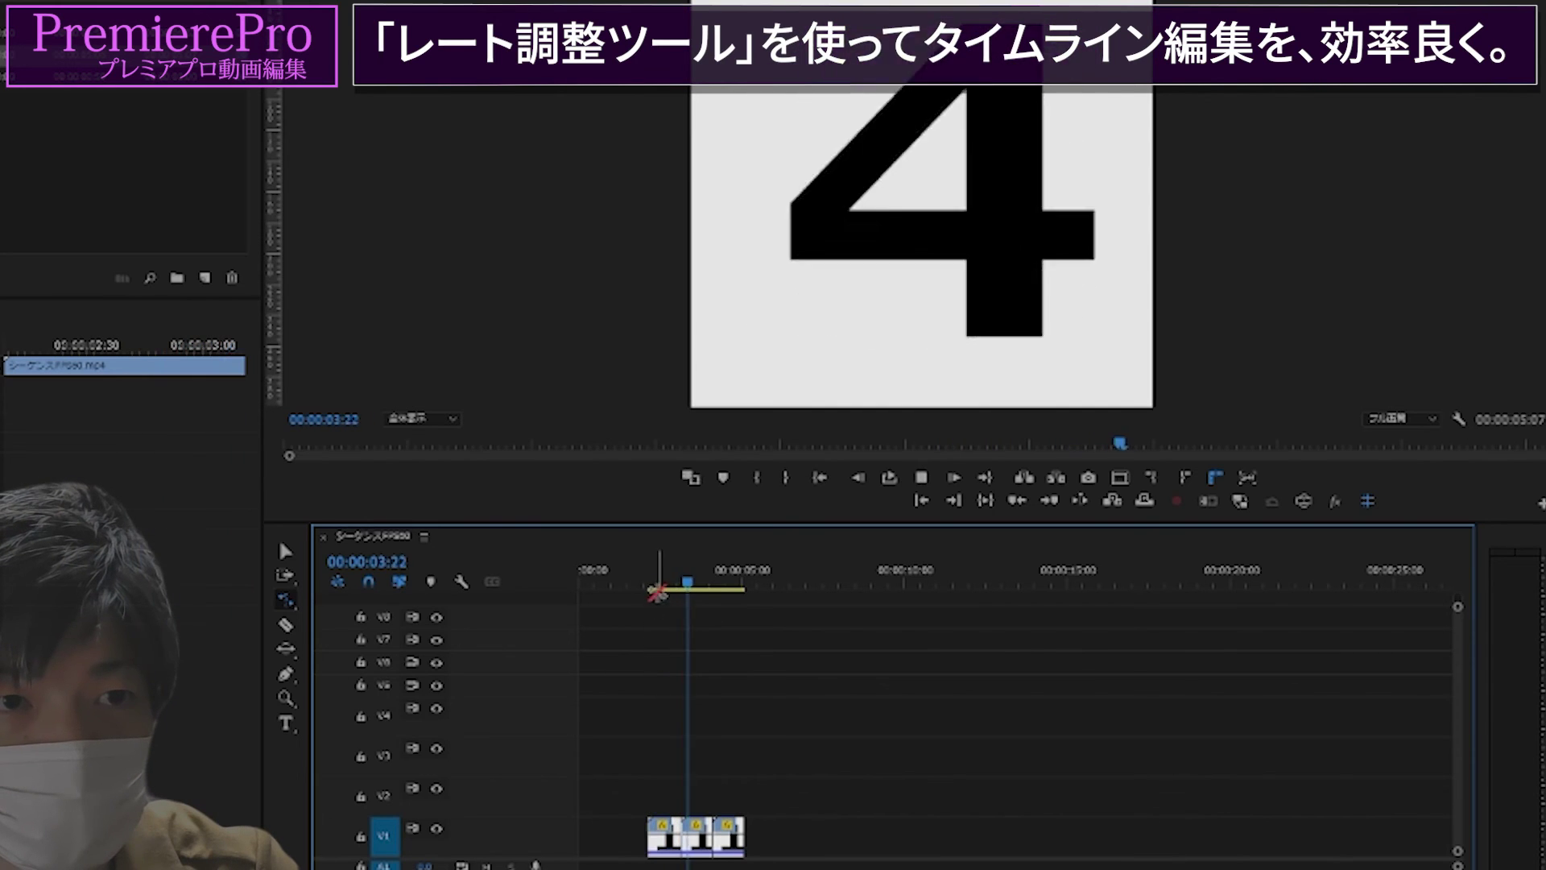
pyautogui.press('space')
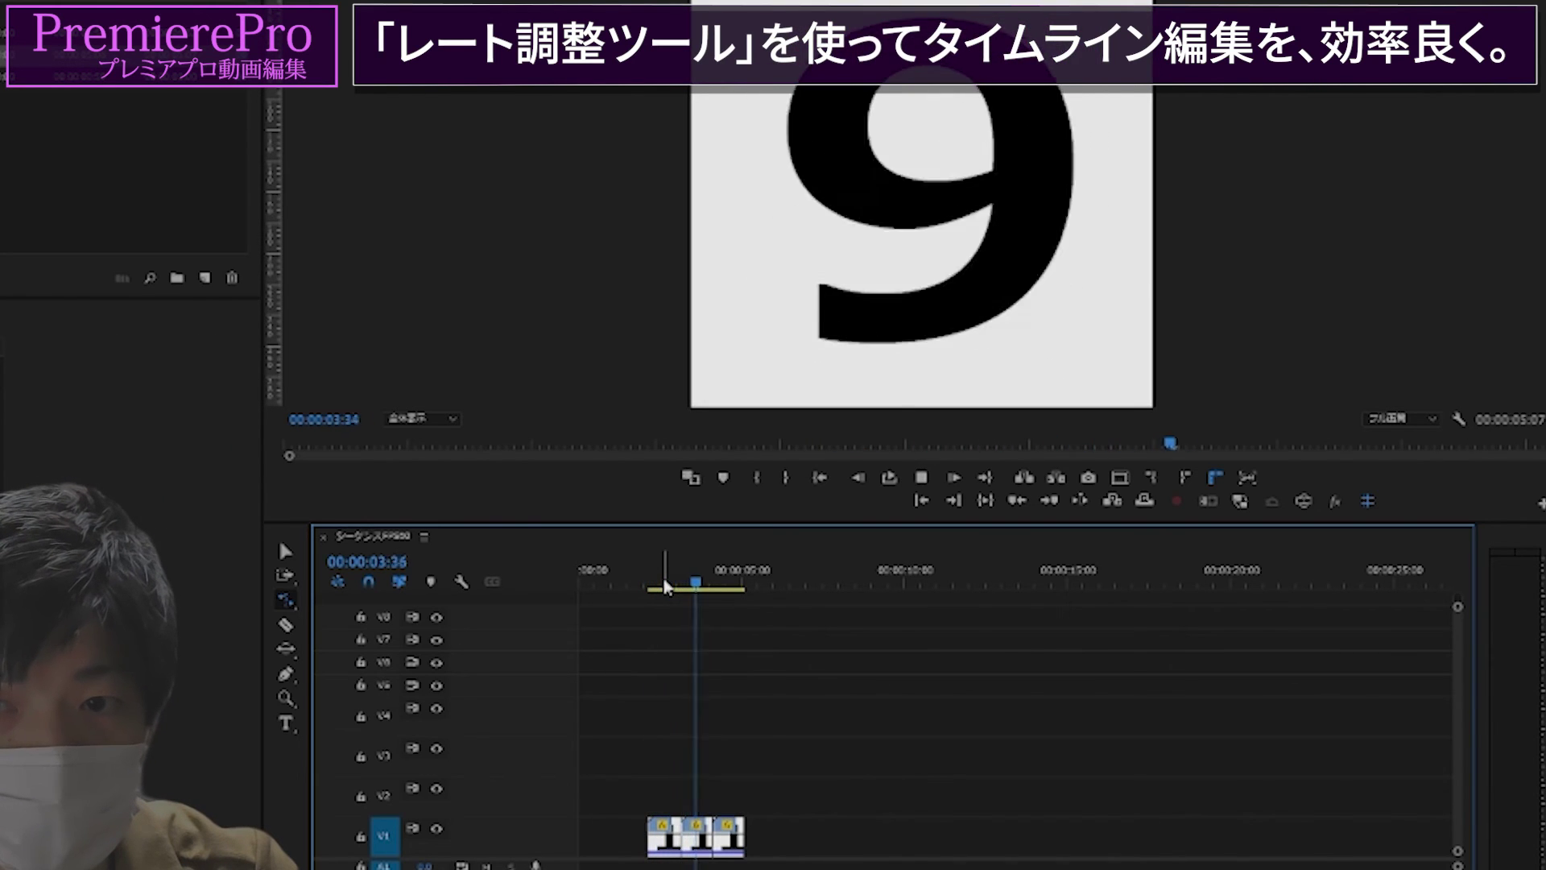
pyautogui.press('space')
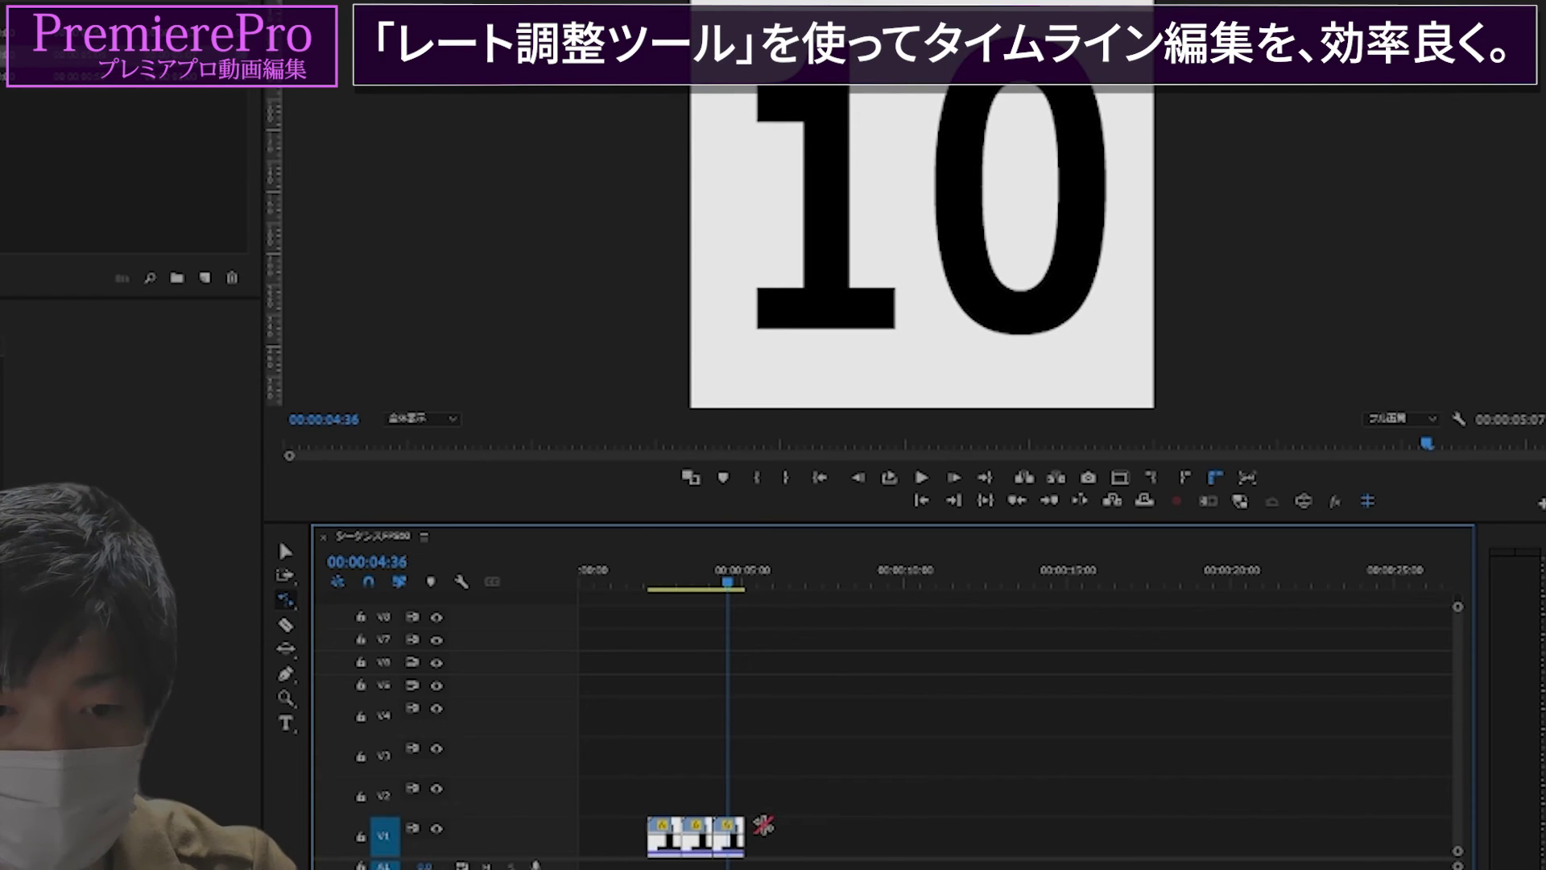
# Stretch the first clip back to the sequence start and play it from the beginning
pyautogui.moveTo(648, 823); pyautogui.dragTo(577, 822)
pyautogui.click(580, 589)
pyautogui.press('space')
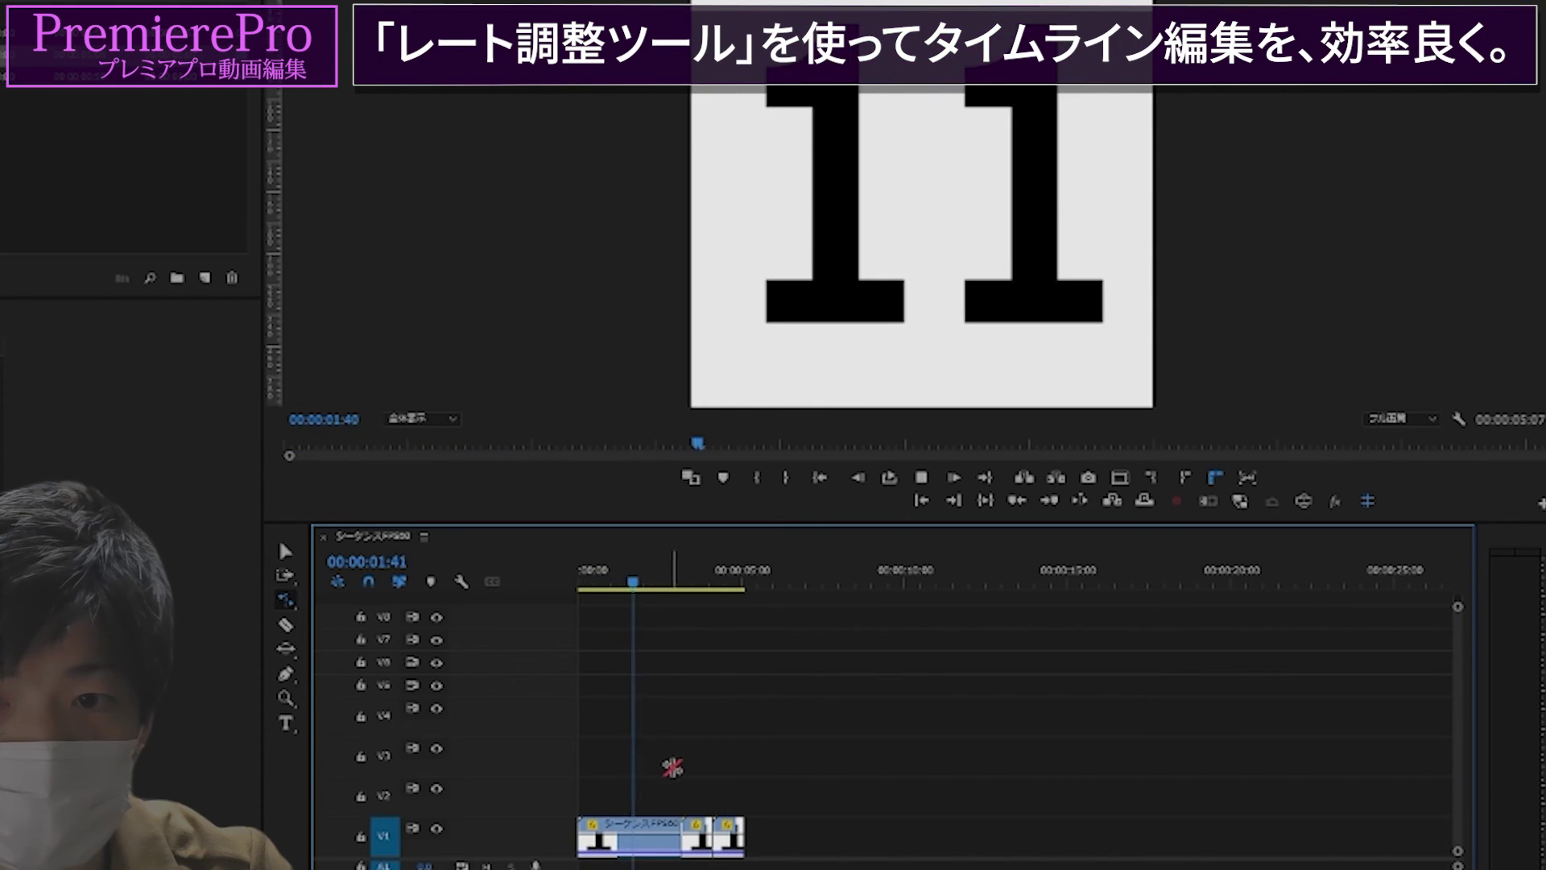
pyautogui.press('space')
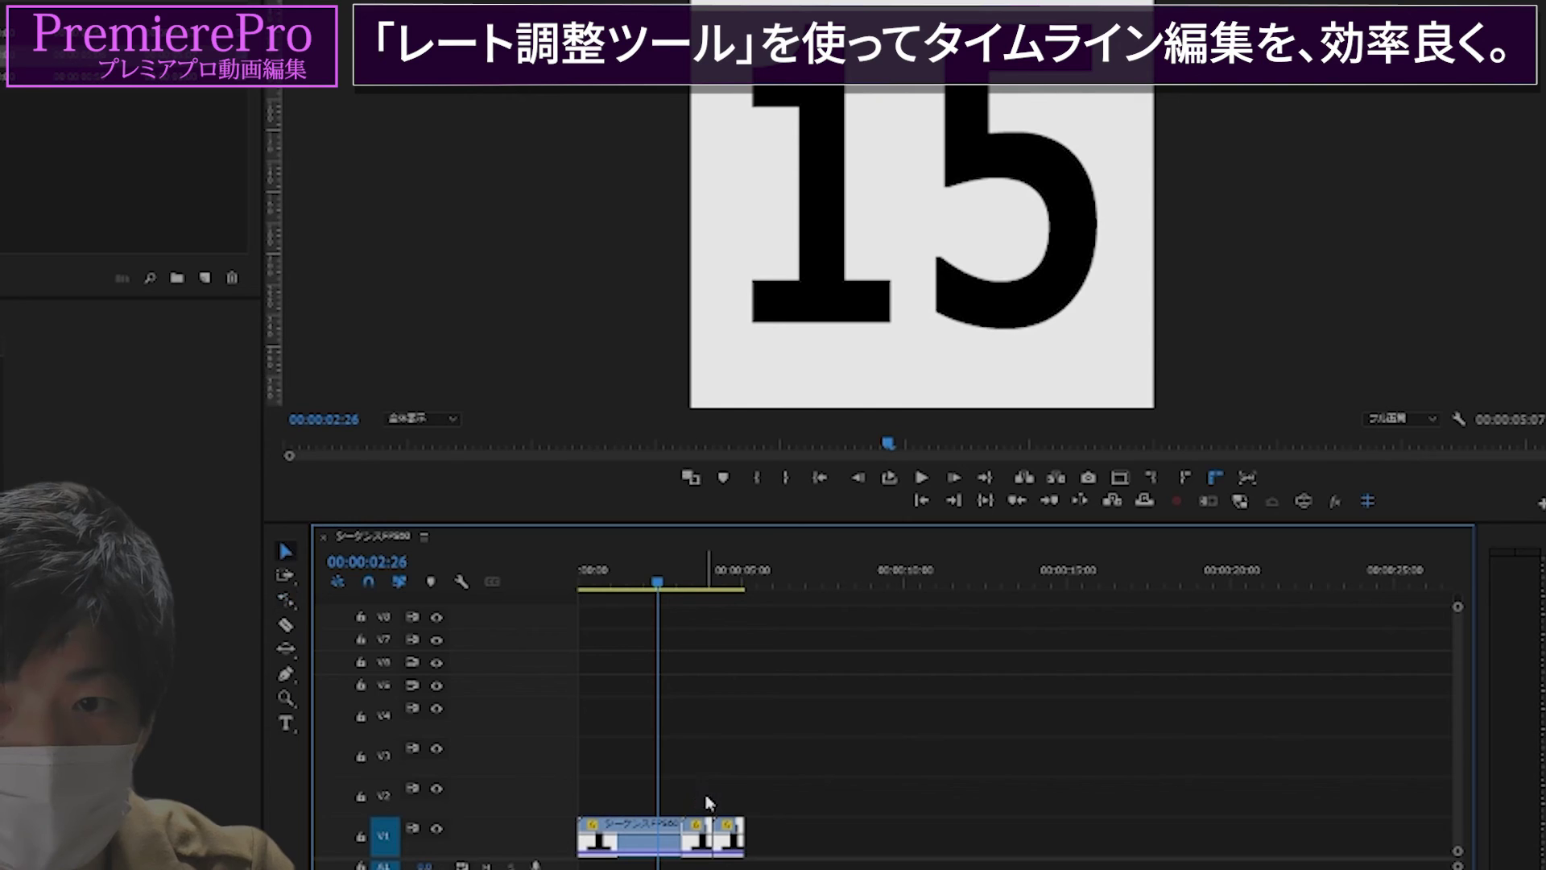
# Shift the last two countdown clips later, then rate-stretch the middle clip's start back to close the gap, and play it
pyautogui.moveTo(728, 830); pyautogui.dragTo(830, 829)
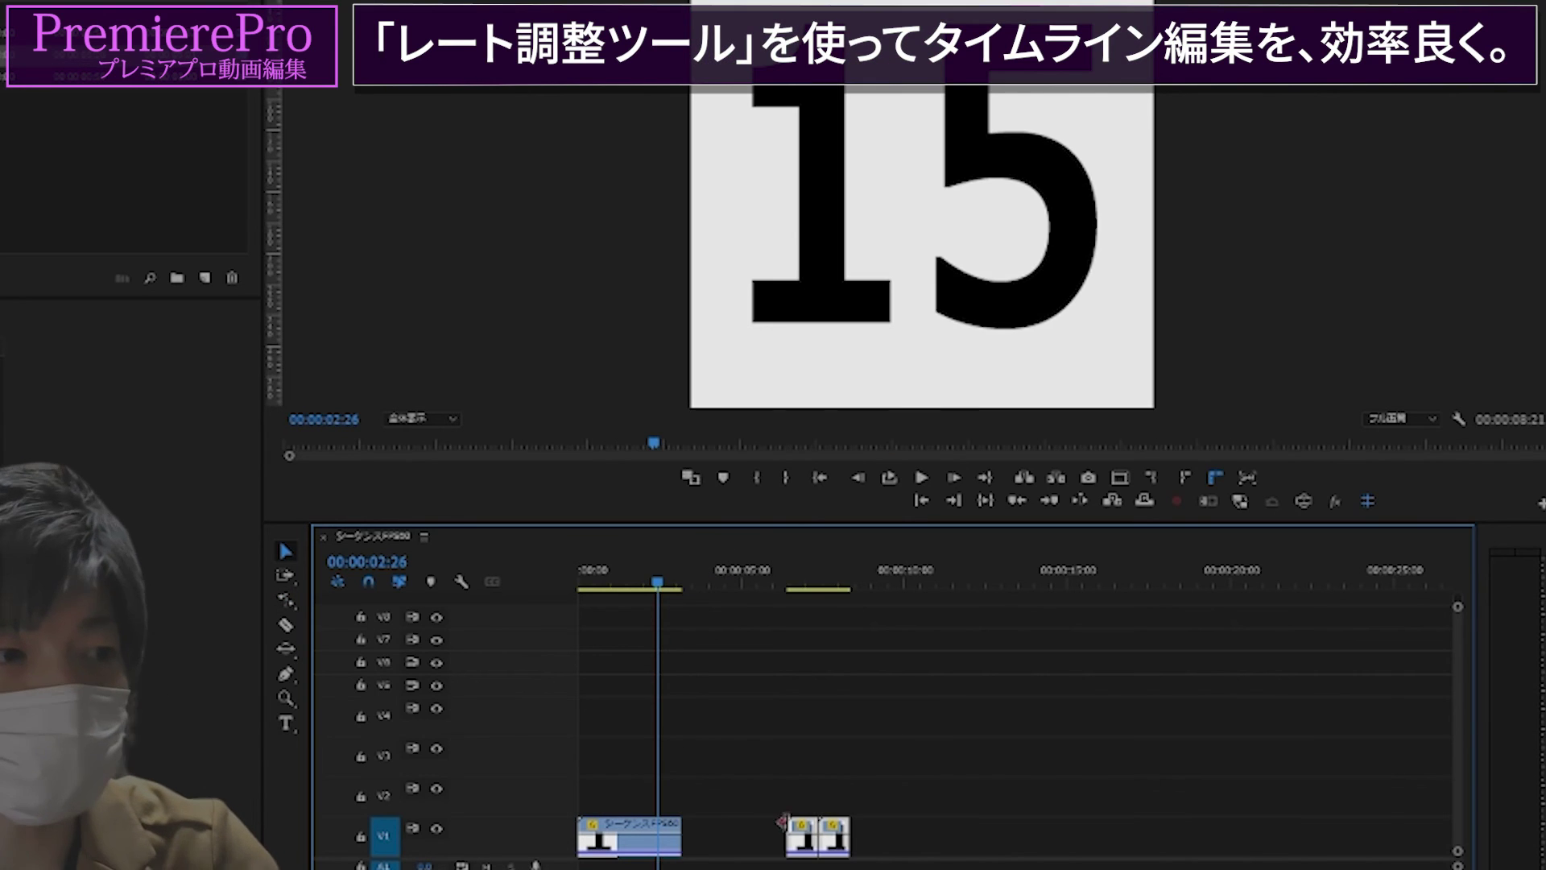
pyautogui.click(286, 600)
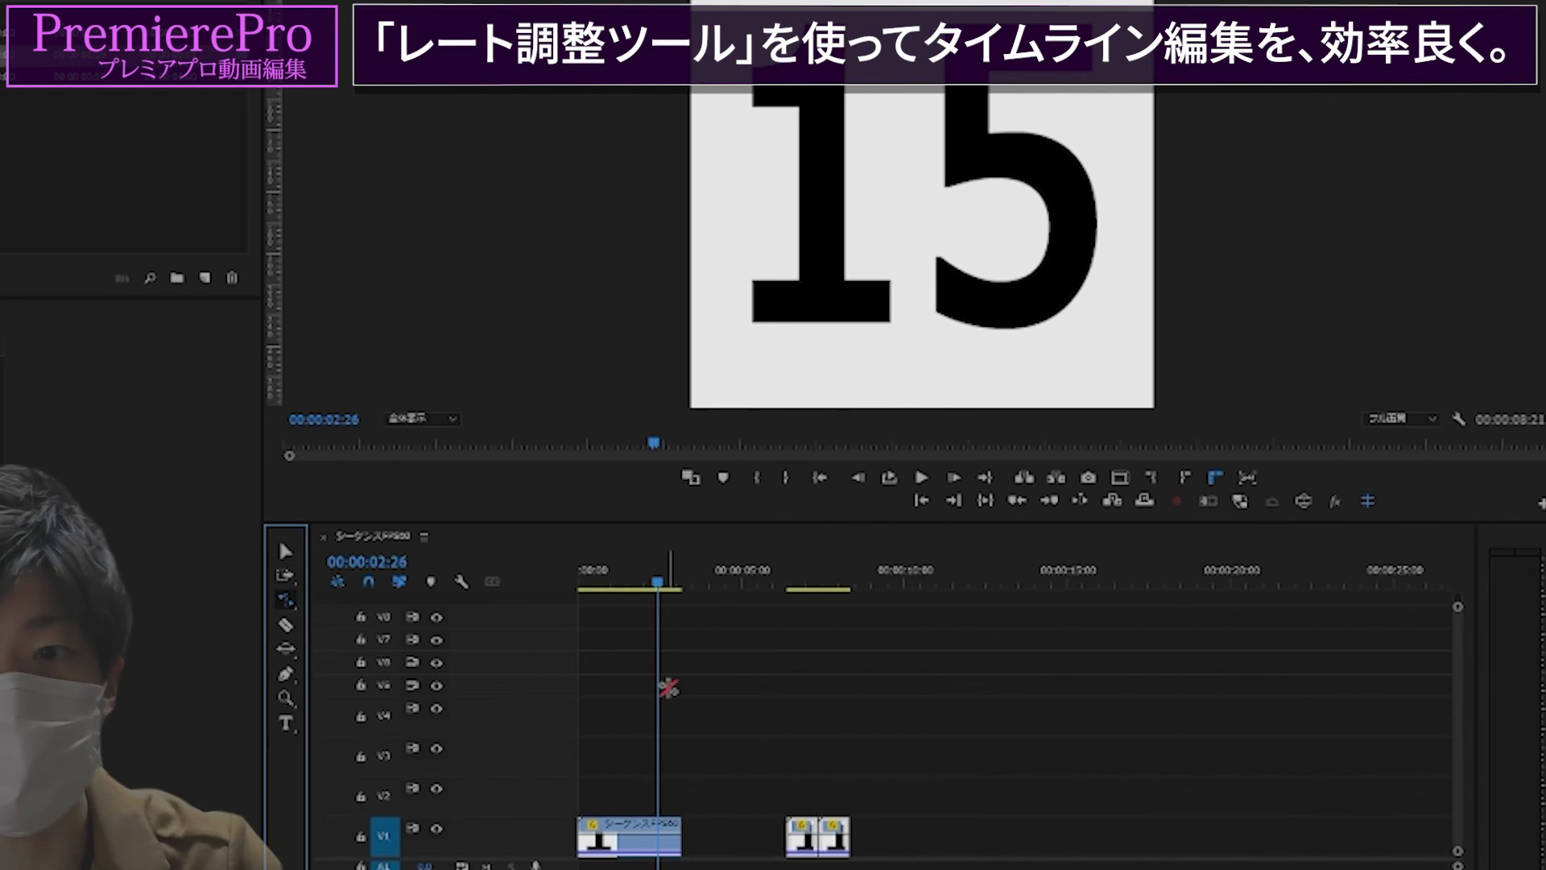
pyautogui.moveTo(782, 820); pyautogui.dragTo(771, 820)
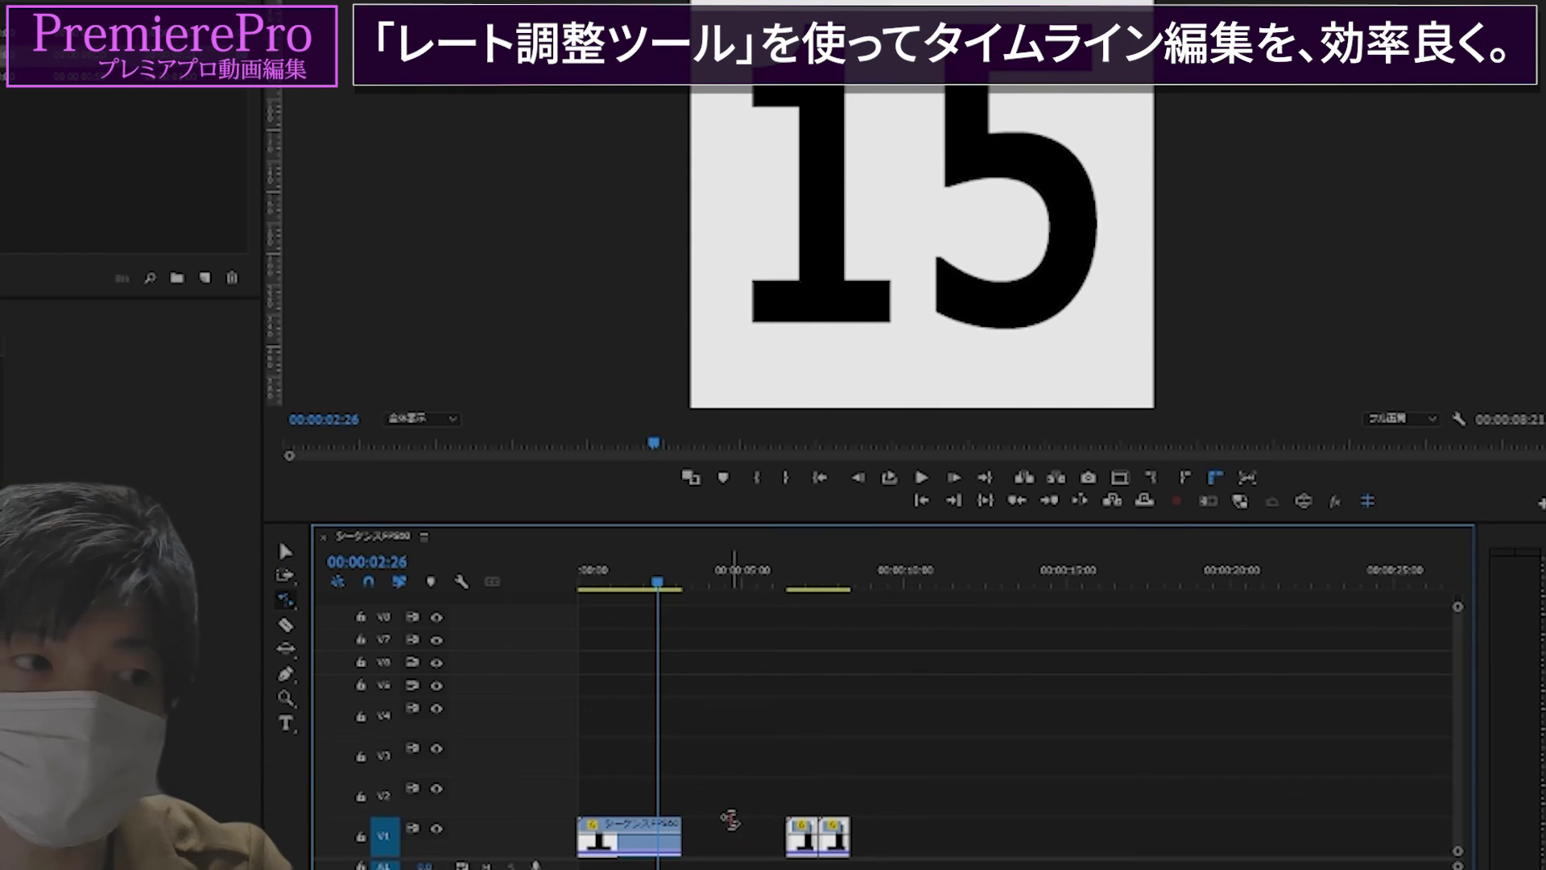
pyautogui.moveTo(788, 825); pyautogui.dragTo(683, 829)
pyautogui.press('space')
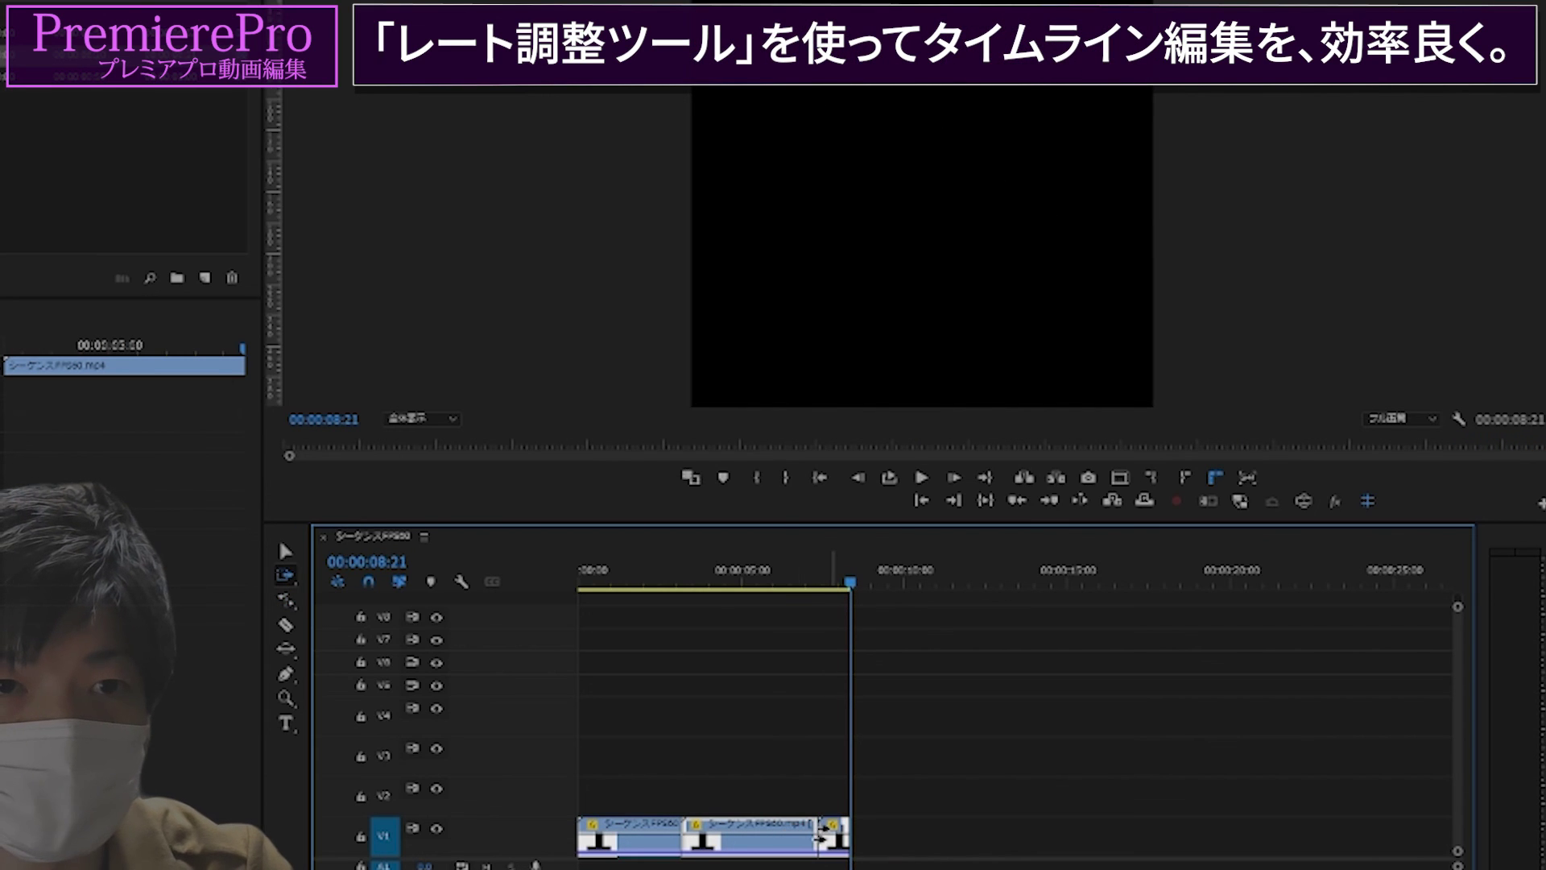
# Move the cut between the last two clips earlier so the short clip follows the first, then scrub to check
pyautogui.moveTo(823, 838); pyautogui.dragTo(825, 838)
pyautogui.press('v')
pyautogui.moveTo(683, 834); pyautogui.dragTo(703, 840)
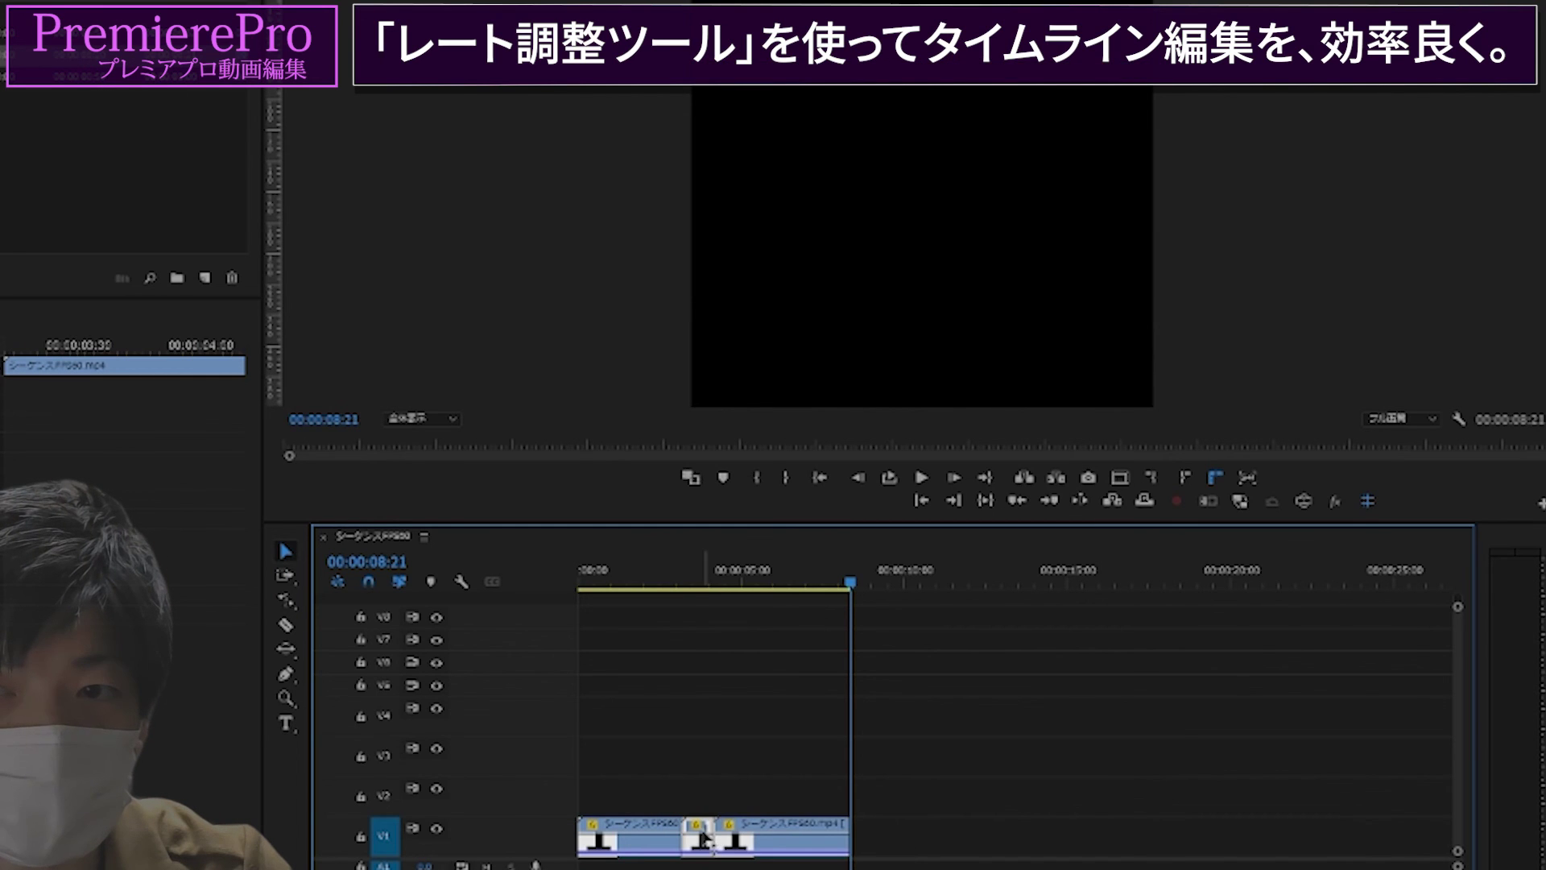
pyautogui.moveTo(639, 578); pyautogui.dragTo(681, 579)
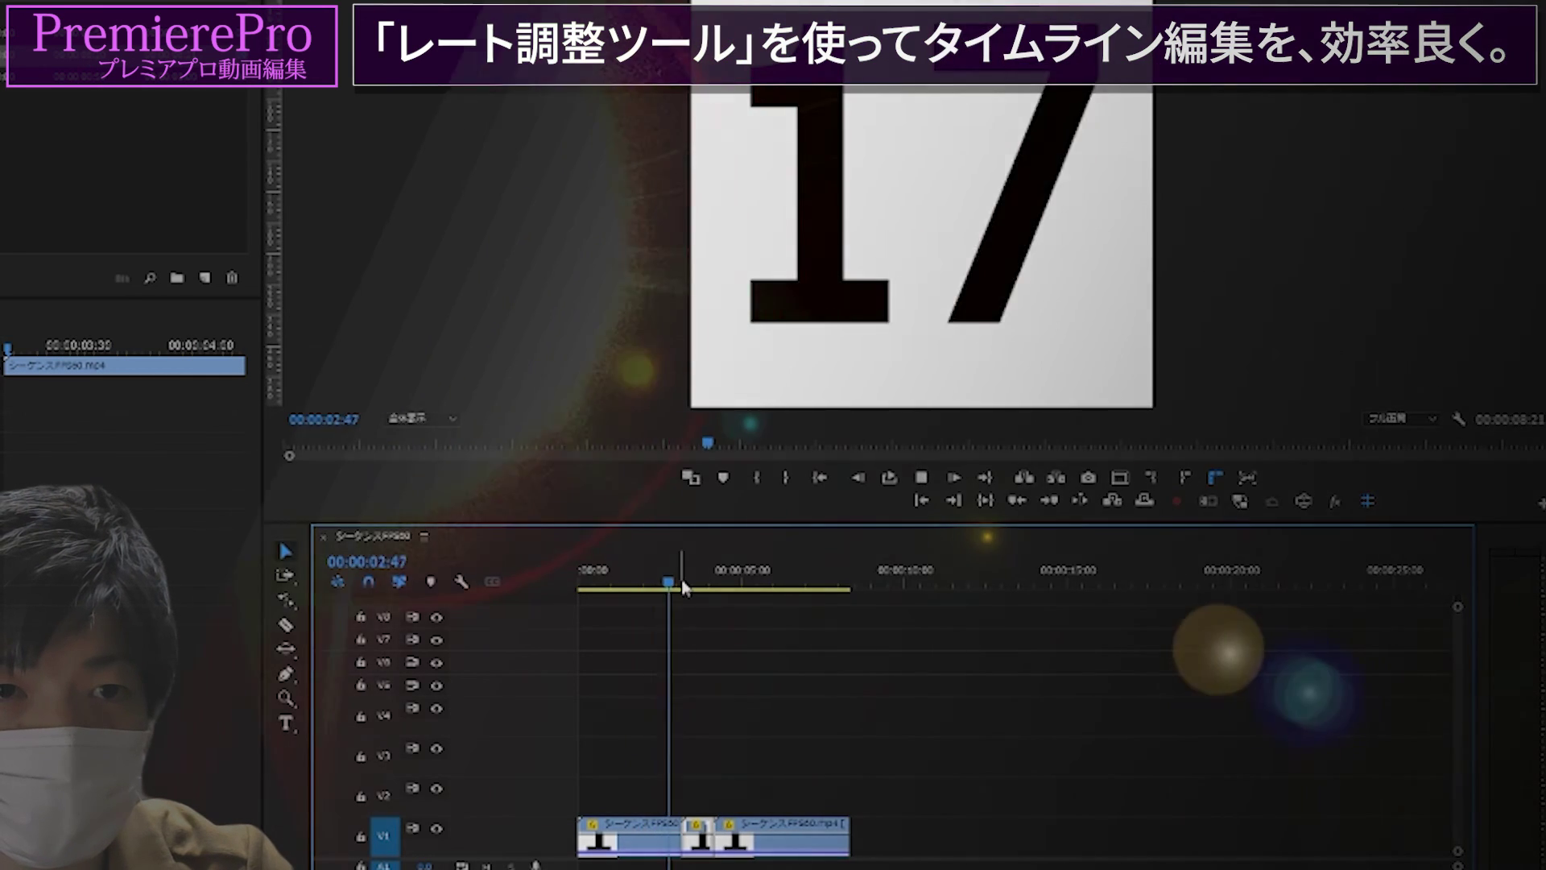